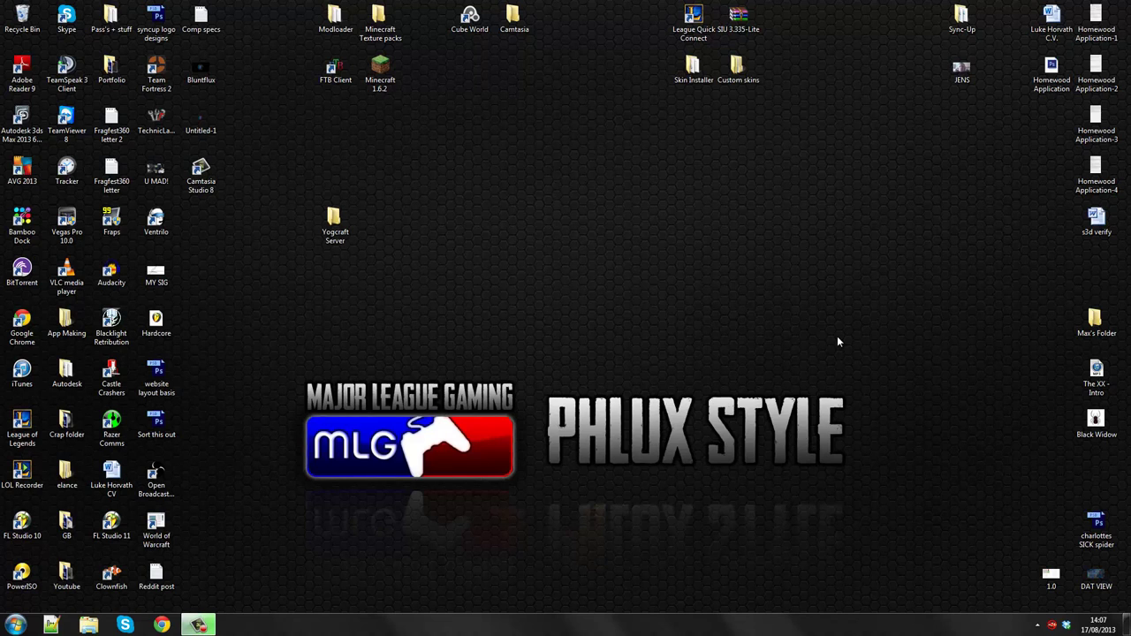
- Create a new desktop folder named 'Minecraft server'
{"action": "right_click", "coordinate": [706, 307]}
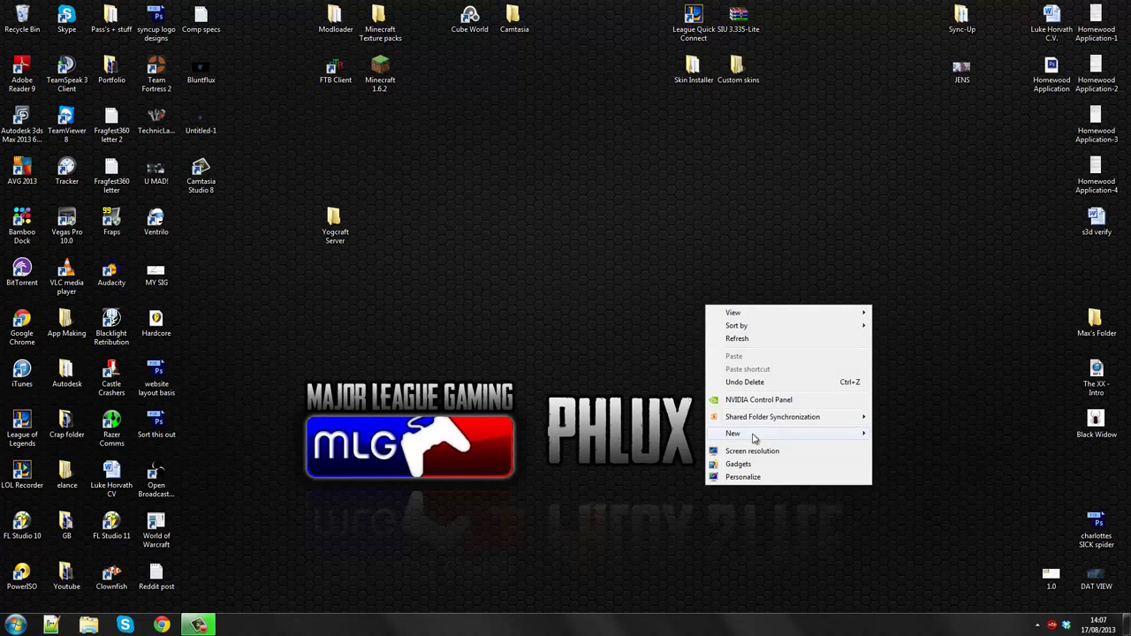
{"action": "mouse_move", "coordinate": [751, 437]}
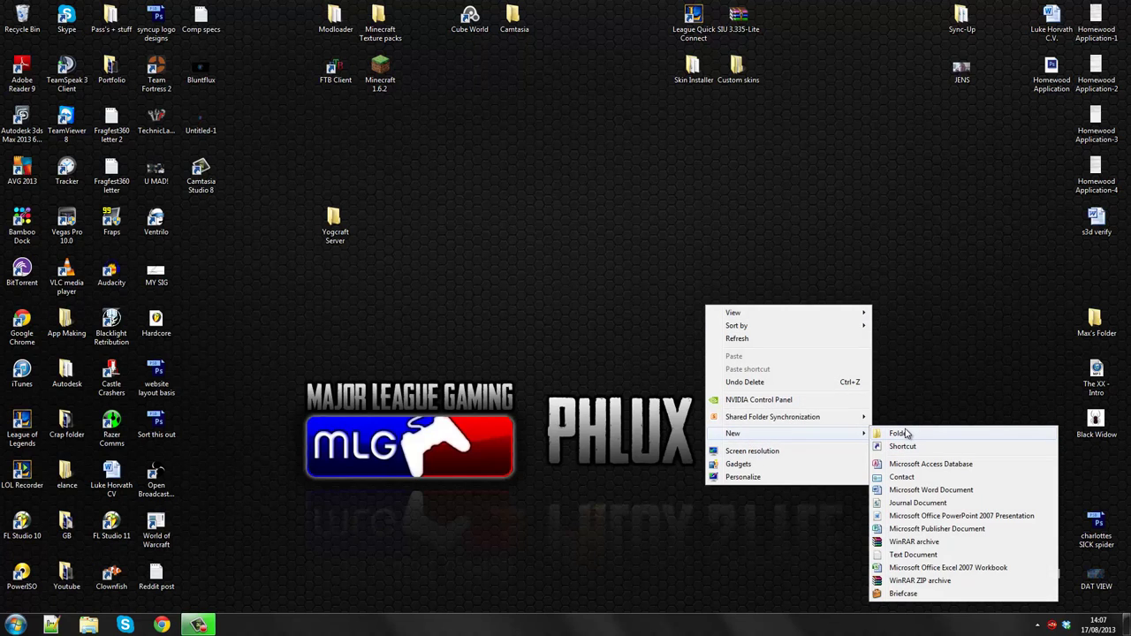
{"action": "left_click", "coordinate": [898, 433]}
{"action": "type", "text": "Mine"}
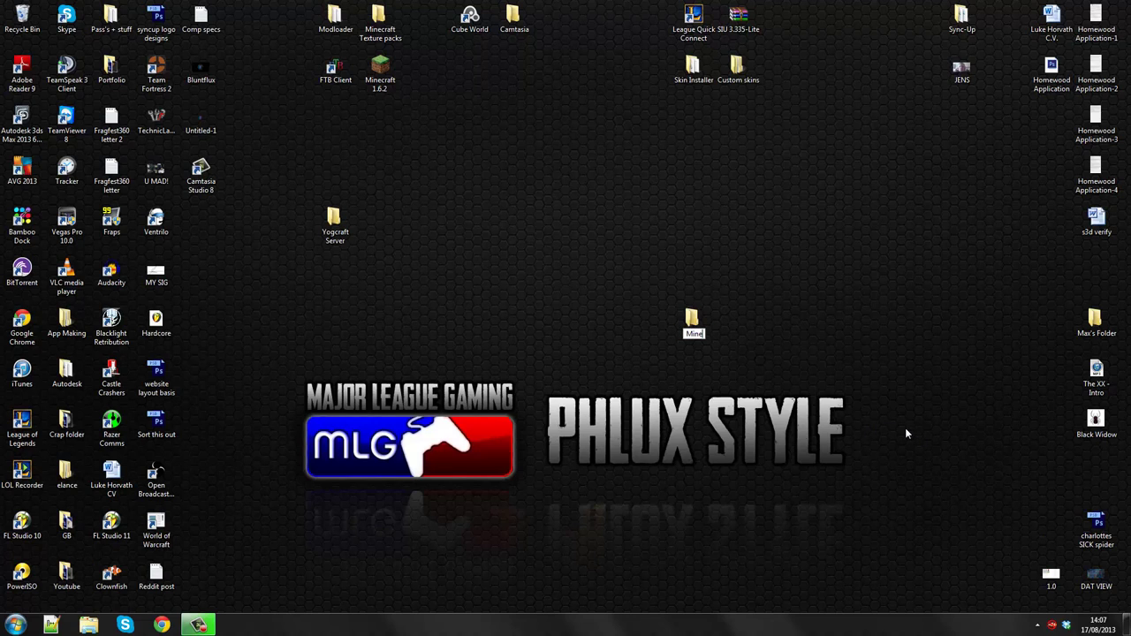
{"action": "type", "text": "craft s"}
{"action": "type", "text": "erver"}
{"action": "key", "text": "Return"}
- Move the Minecraft Server folder to sit right of Yogcraft Server
{"action": "left_click_drag", "start_coordinate": [698, 325], "coordinate": [487, 234]}
{"action": "left_click", "coordinate": [614, 304]}
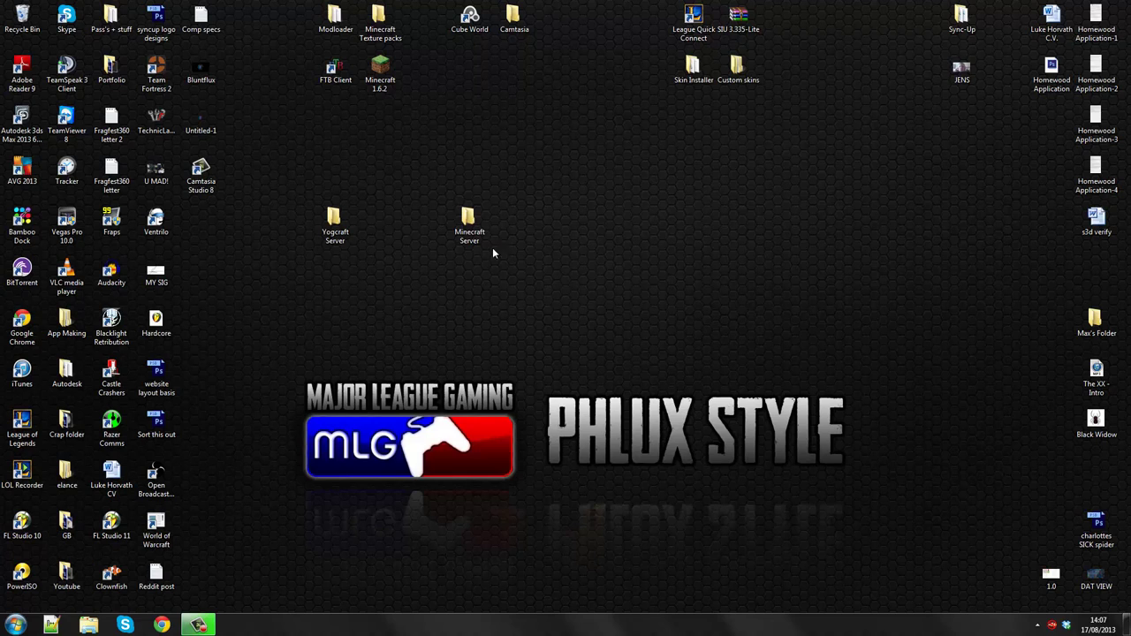
{"action": "left_click_drag", "start_coordinate": [486, 235], "coordinate": [575, 235]}
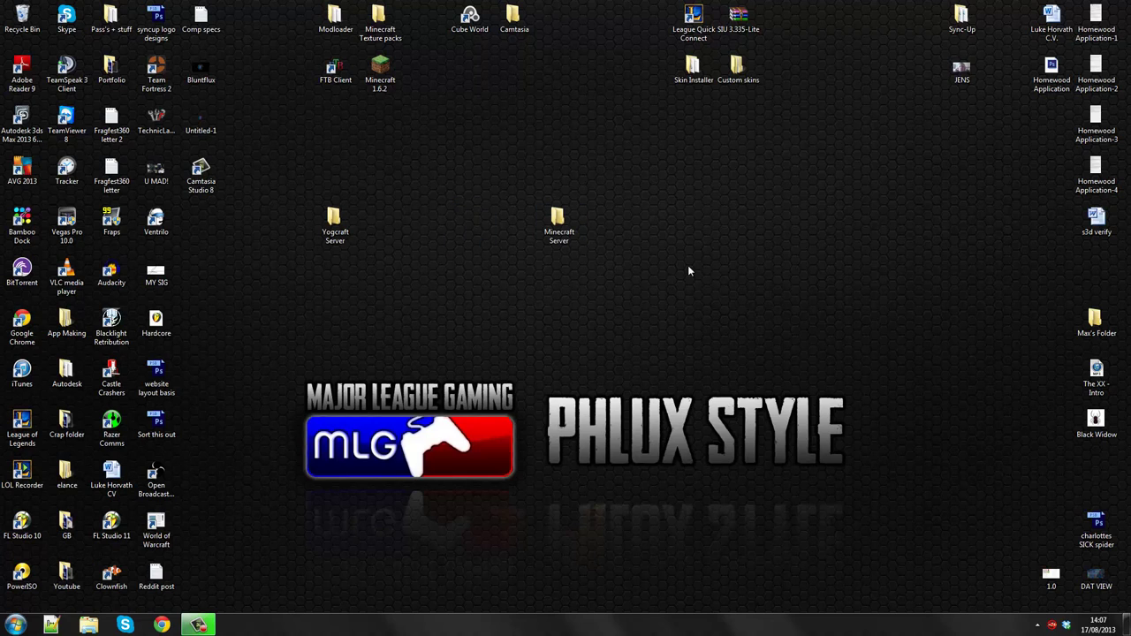
- Open minecraft.net in Google Chrome
{"action": "left_click", "coordinate": [162, 626]}
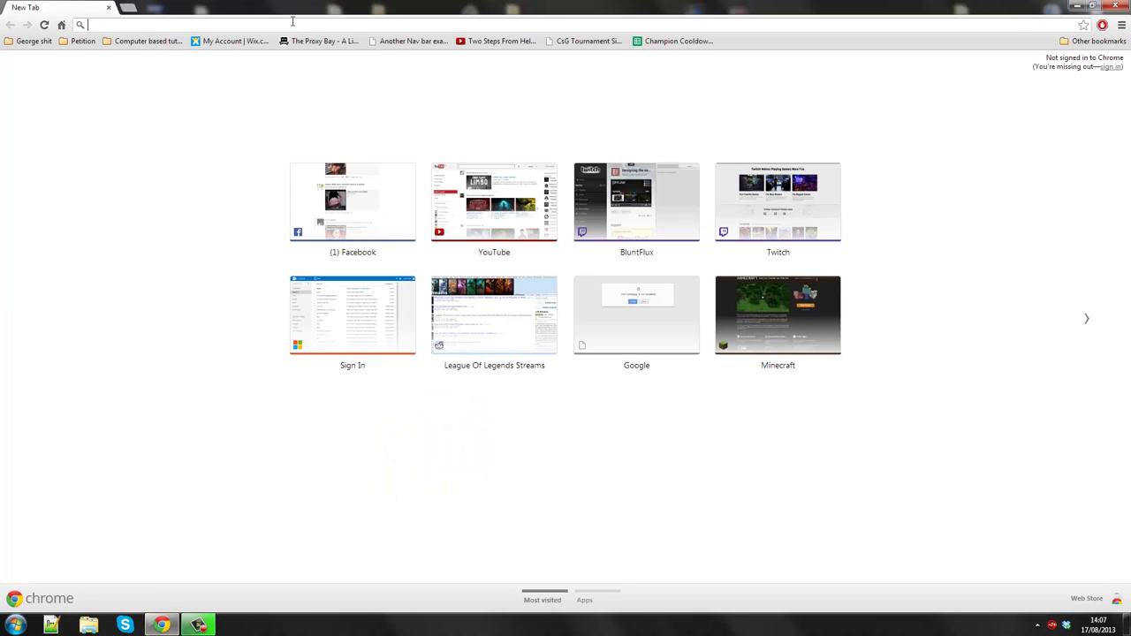
{"action": "type", "text": "minecraft.net"}
{"action": "key", "text": "Return"}
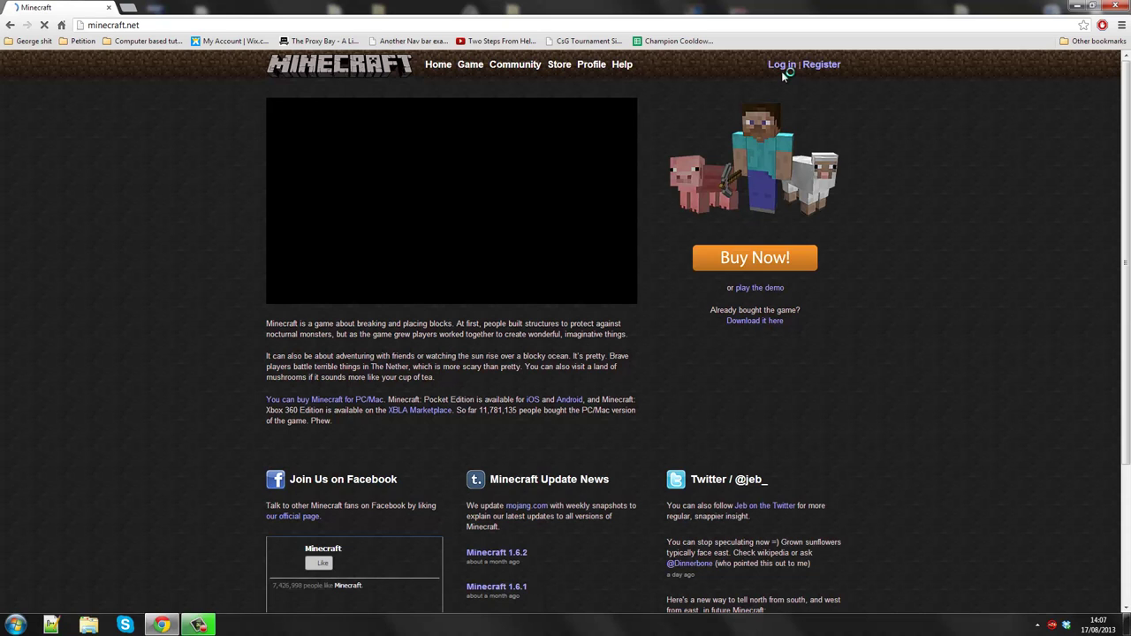
- Sign in with the saved account and download minecraft_server.1.6.2.exe
{"action": "left_click", "coordinate": [782, 65]}
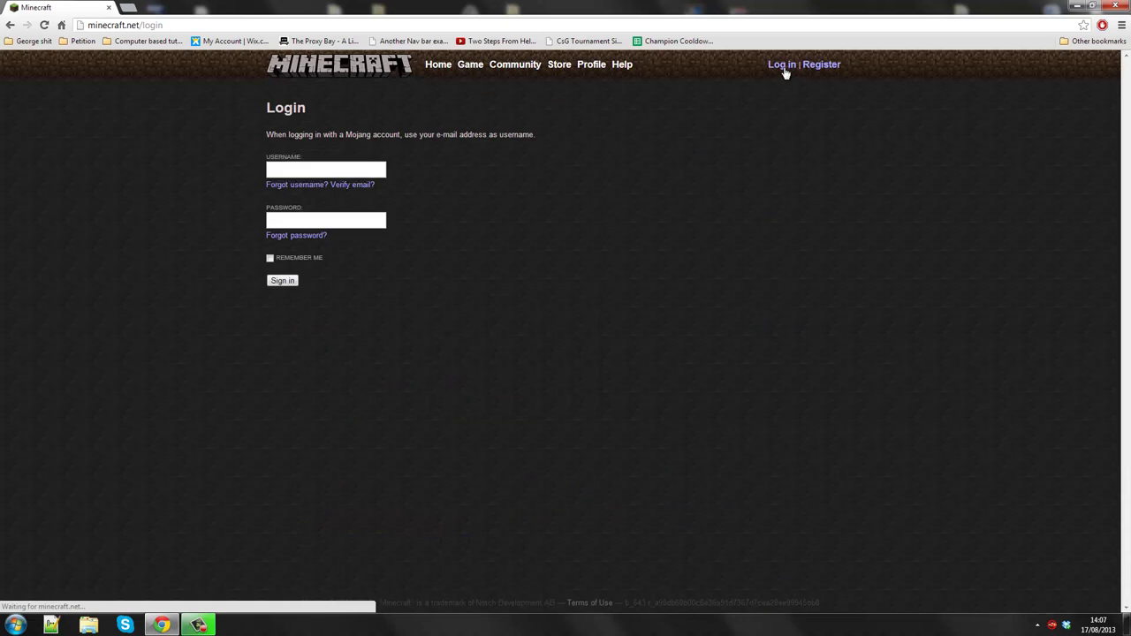
{"action": "left_click", "coordinate": [275, 281]}
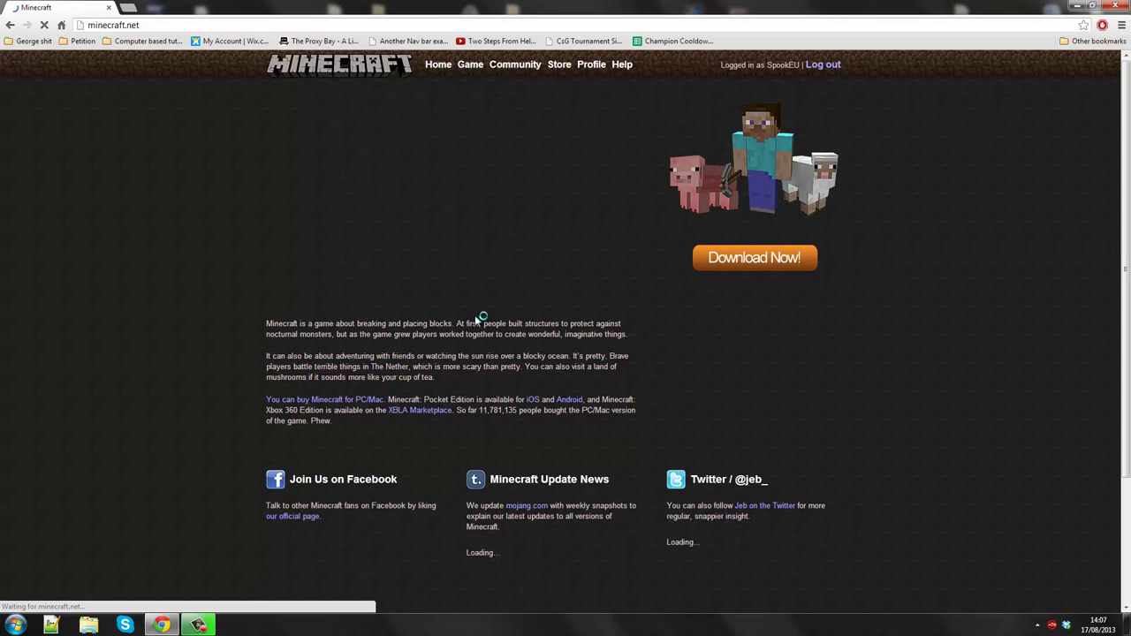
{"action": "left_click", "coordinate": [740, 270]}
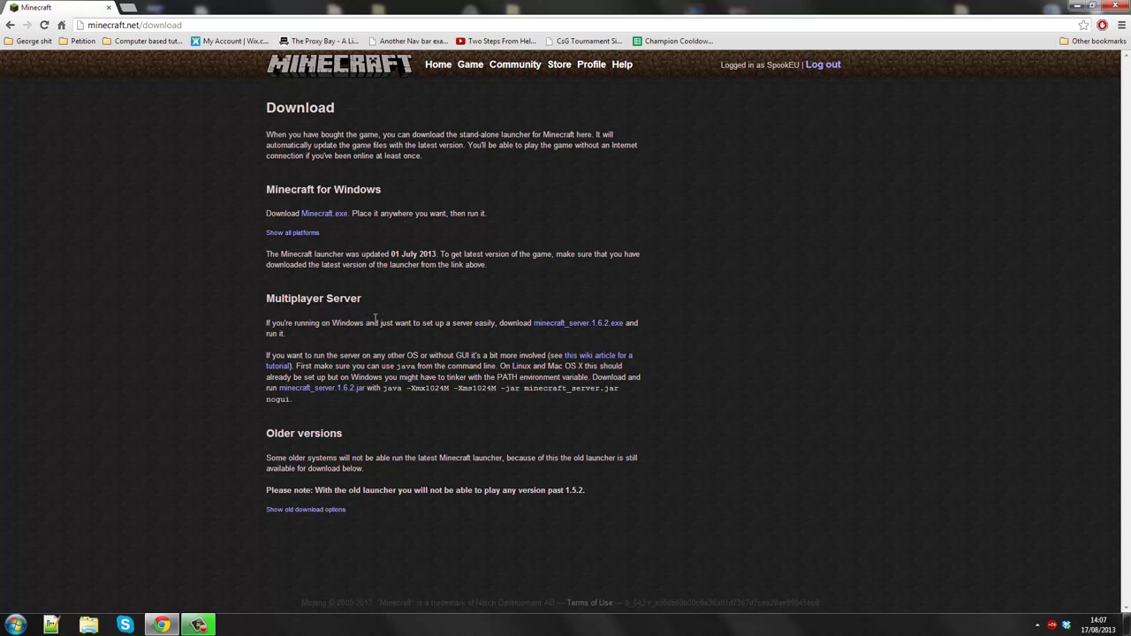
{"action": "left_click", "coordinate": [569, 329]}
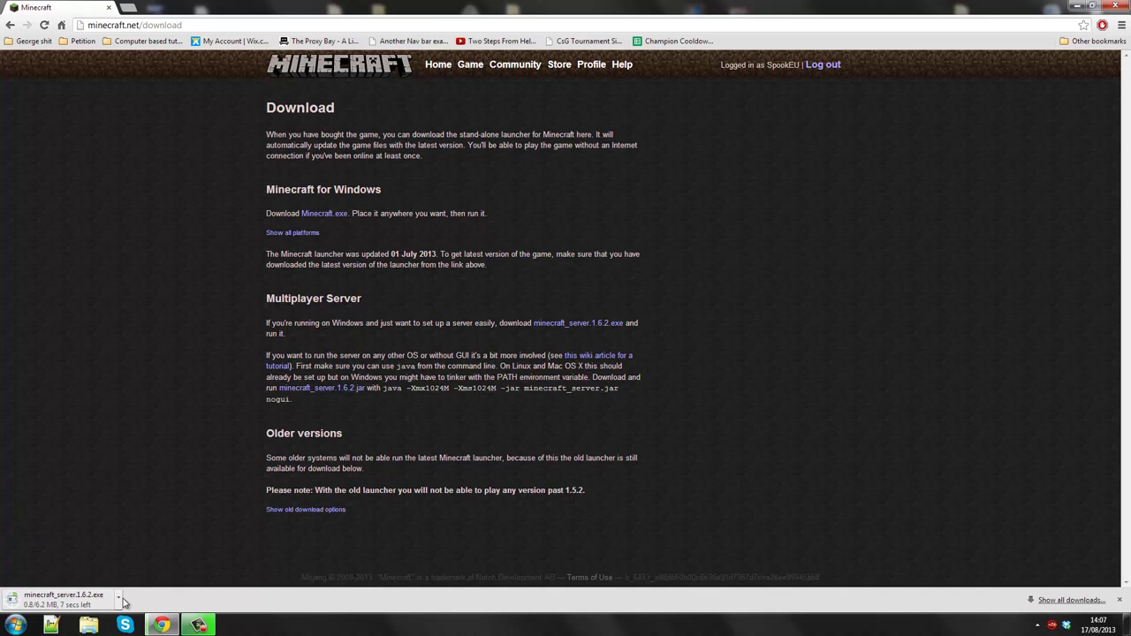
- Show the downloaded minecraft_server.1.6.2 file in its folder and copy it
{"action": "left_click", "coordinate": [118, 597]}
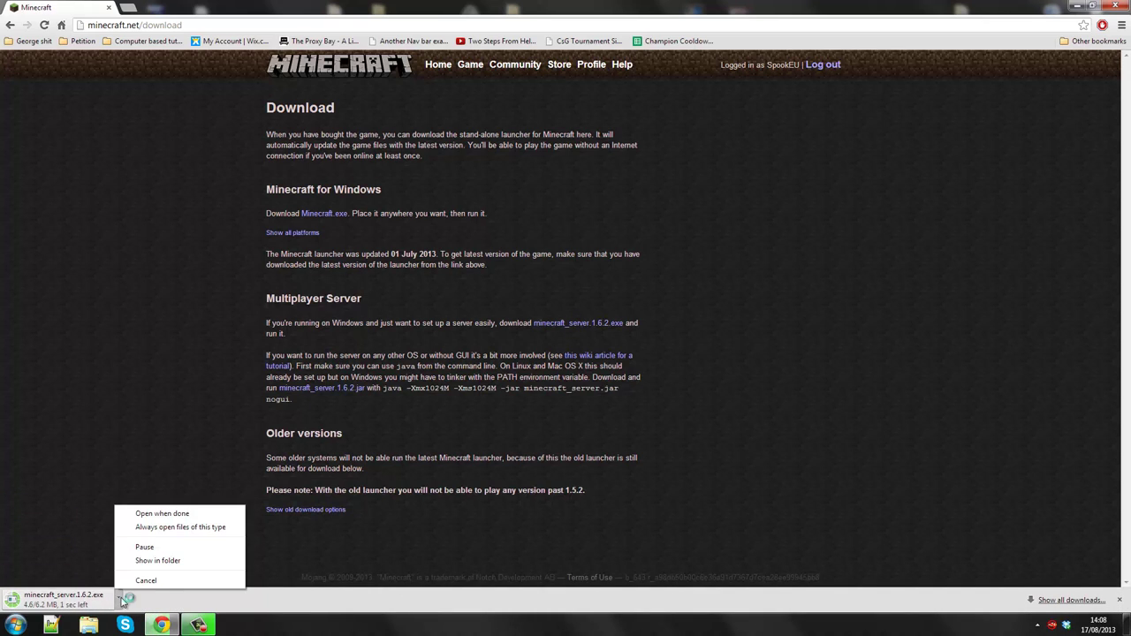
{"action": "left_click", "coordinate": [156, 562]}
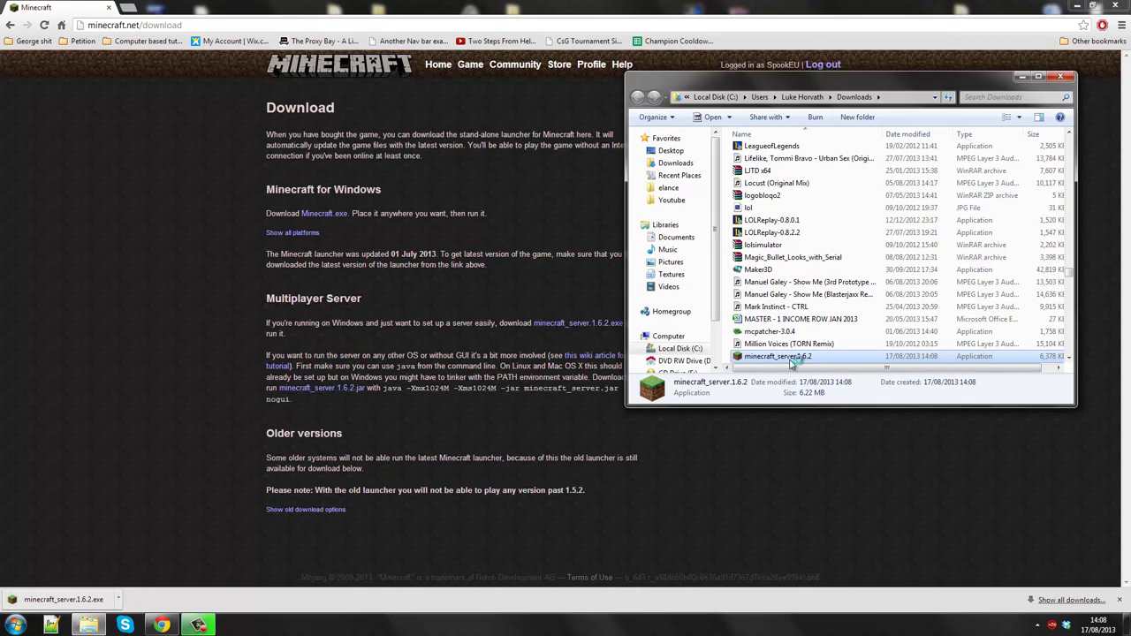
{"action": "right_click", "coordinate": [938, 364]}
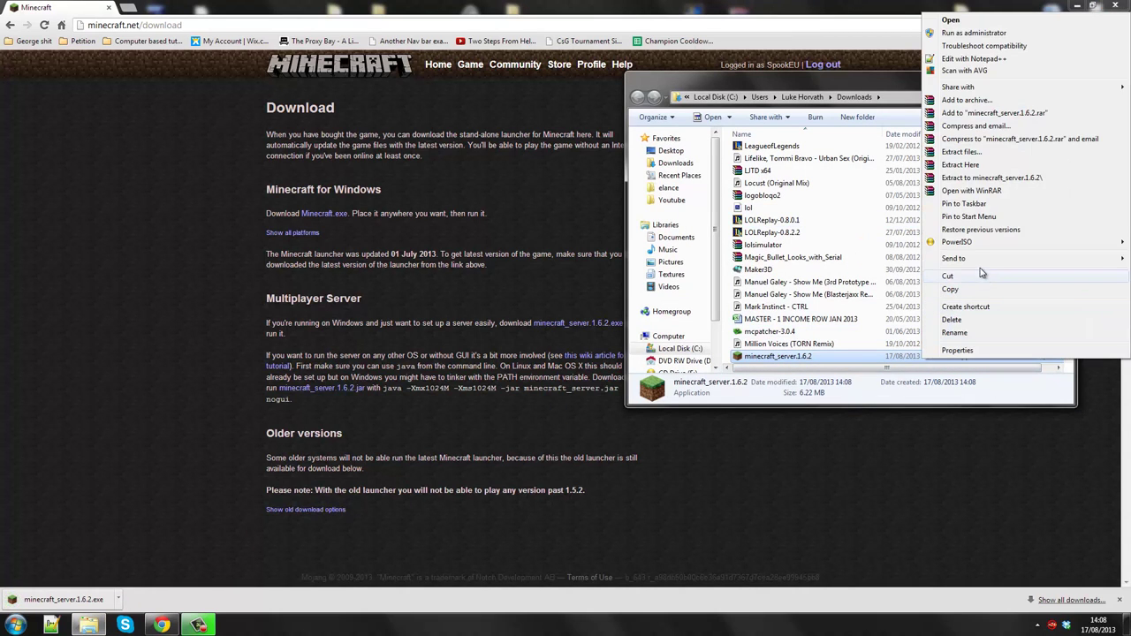
{"action": "left_click", "coordinate": [964, 276]}
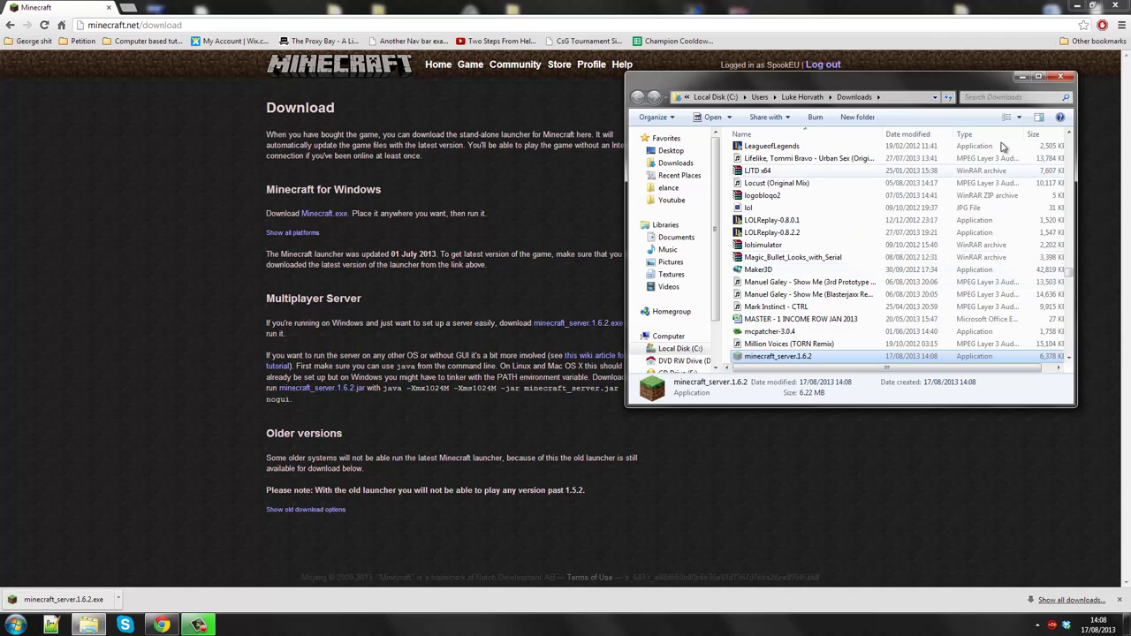
- Paste the server file into the desktop Minecraft Server folder
{"action": "left_click", "coordinate": [1061, 76]}
{"action": "left_click", "coordinate": [1080, 4]}
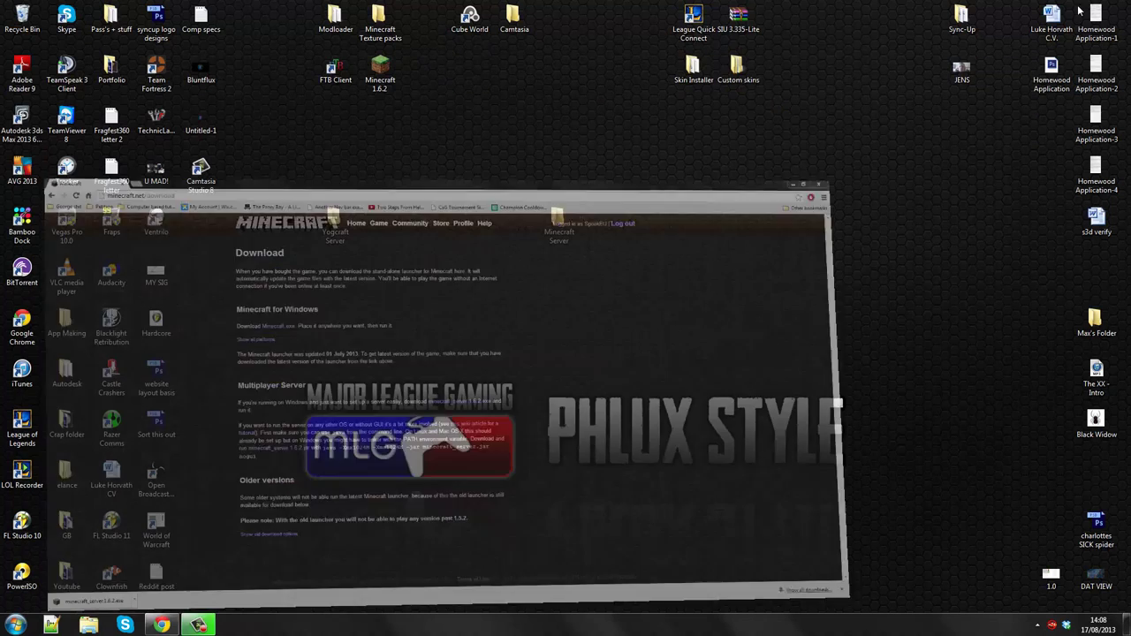
{"action": "double_click", "coordinate": [556, 218]}
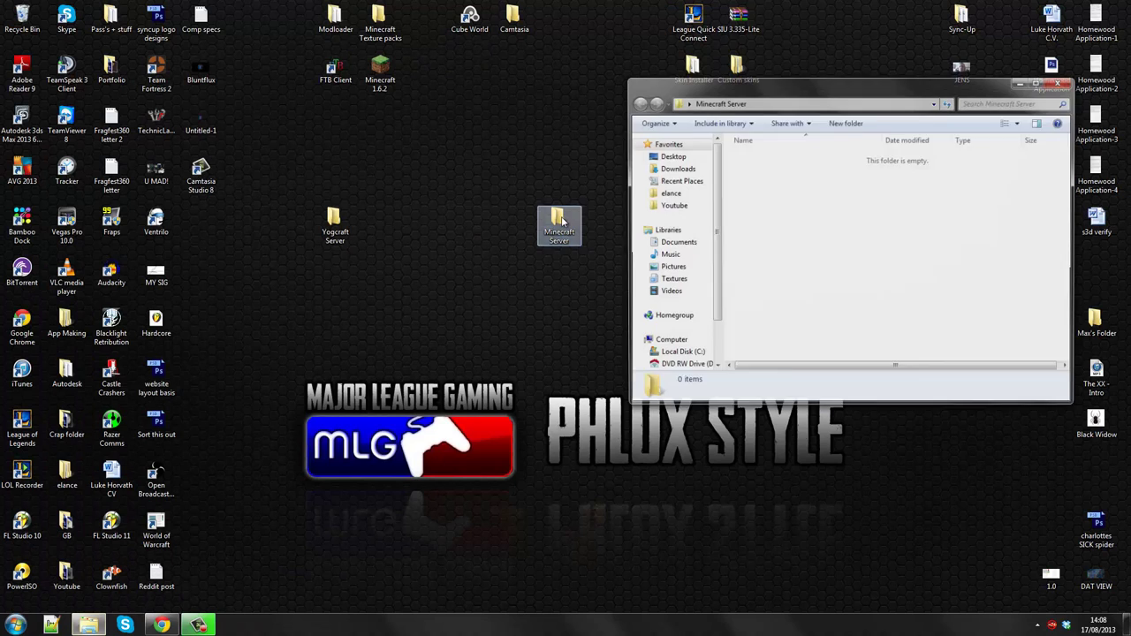
{"action": "right_click", "coordinate": [764, 222]}
{"action": "left_click", "coordinate": [789, 303]}
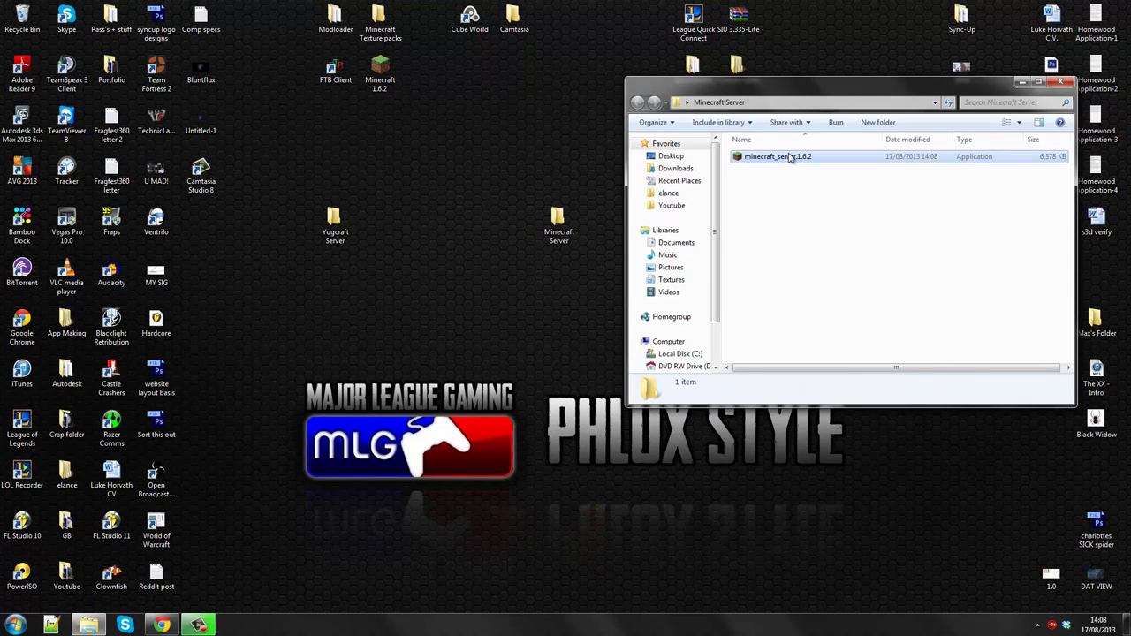
- Rename the pasted server file to 'Server Start Button' and close the folder
{"action": "right_click", "coordinate": [787, 157]}
{"action": "left_click", "coordinate": [821, 478]}
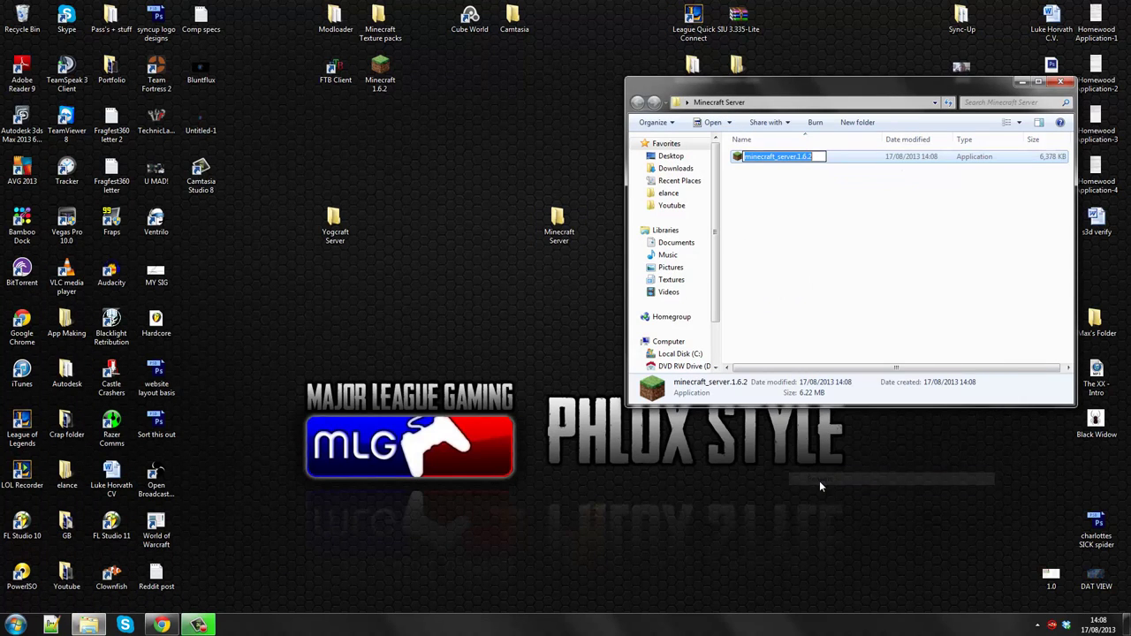
{"action": "type", "text": "Server Sta"}
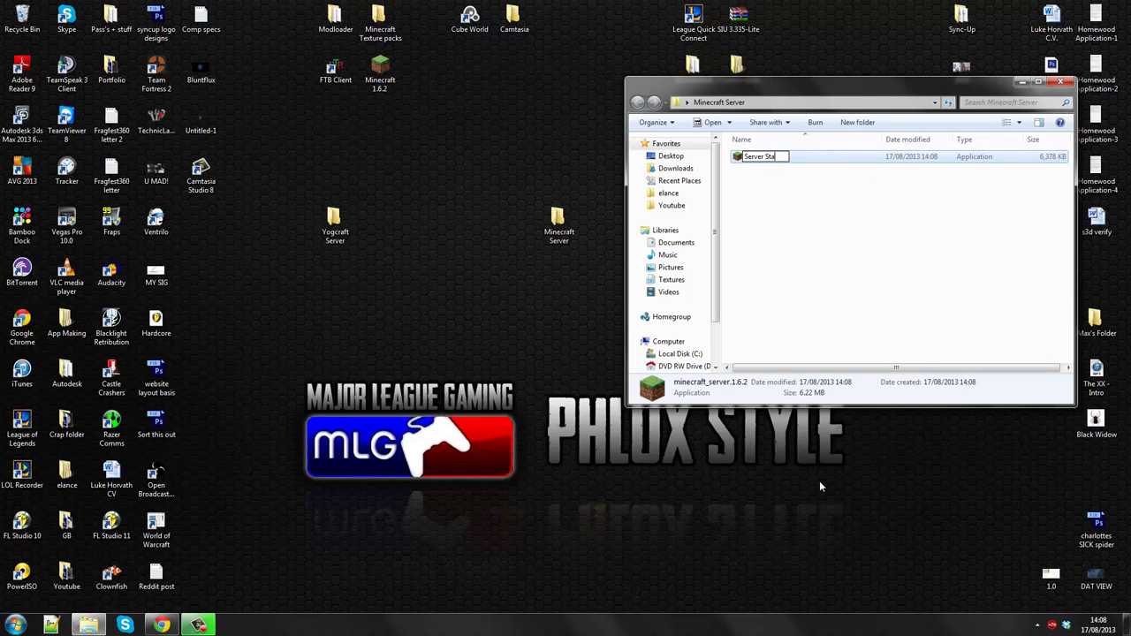
{"action": "type", "text": "rt Button"}
{"action": "key", "text": "Return"}
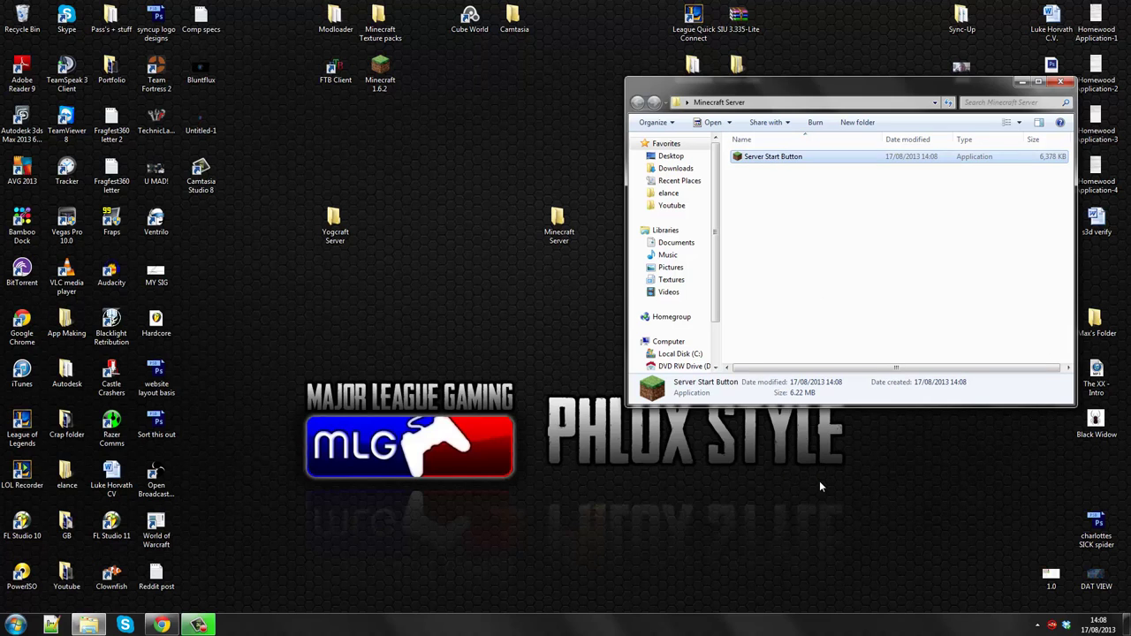
{"action": "left_click", "coordinate": [858, 250]}
{"action": "left_click", "coordinate": [1061, 81]}
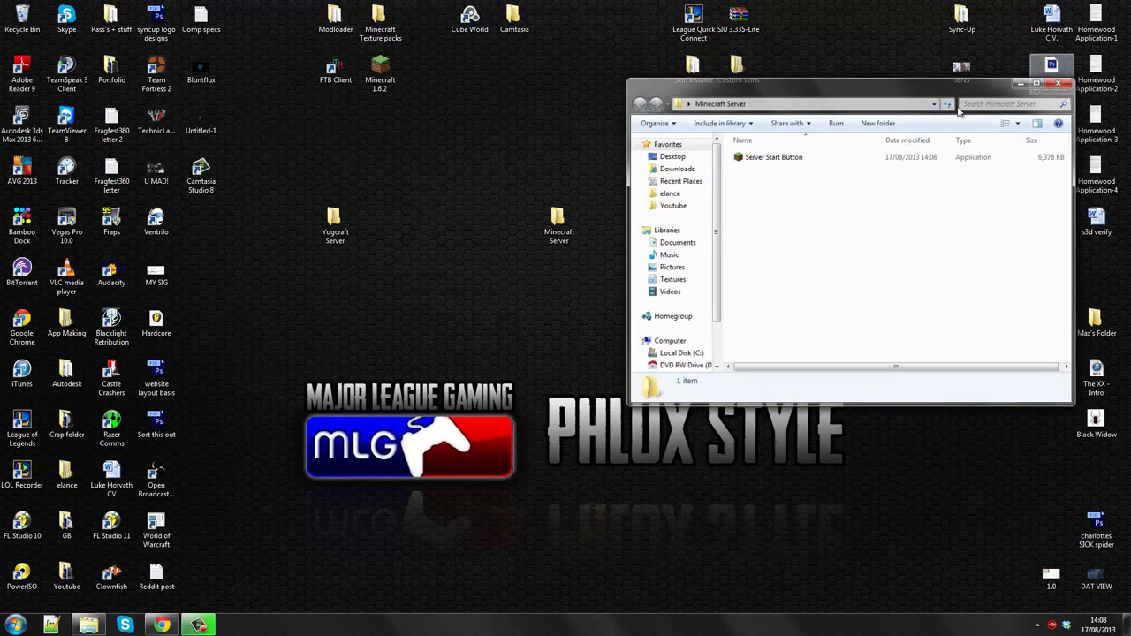
- Put the Minecraft Server folder back beside Yogcraft Server
{"action": "left_click_drag", "start_coordinate": [559, 220], "coordinate": [501, 230]}
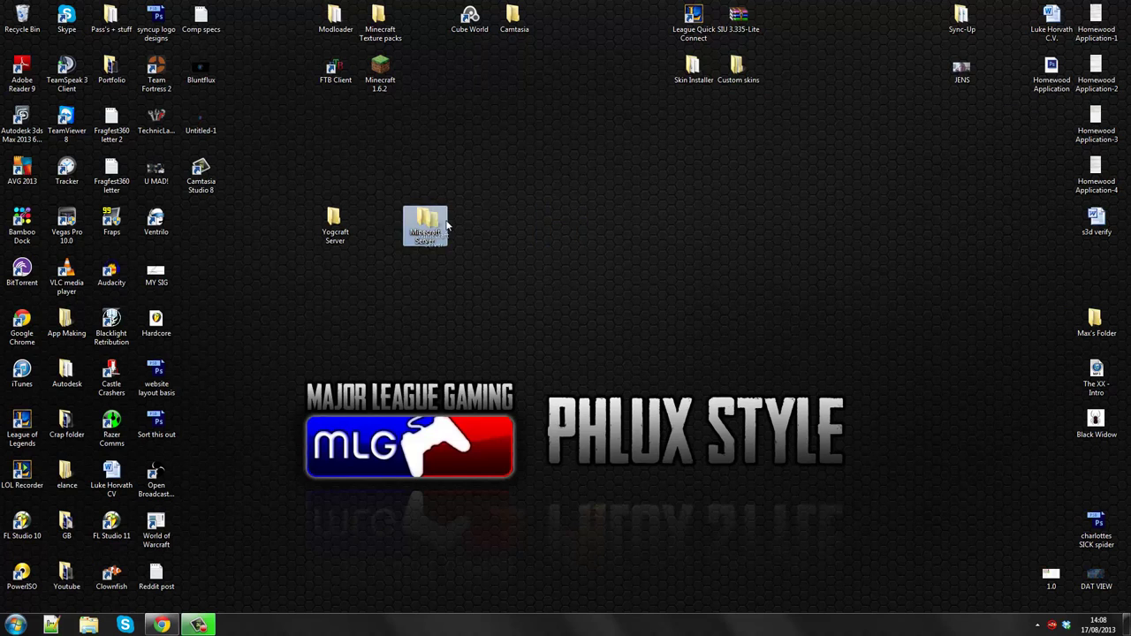
{"action": "left_click_drag", "start_coordinate": [430, 227], "coordinate": [477, 222]}
{"action": "left_click", "coordinate": [473, 277]}
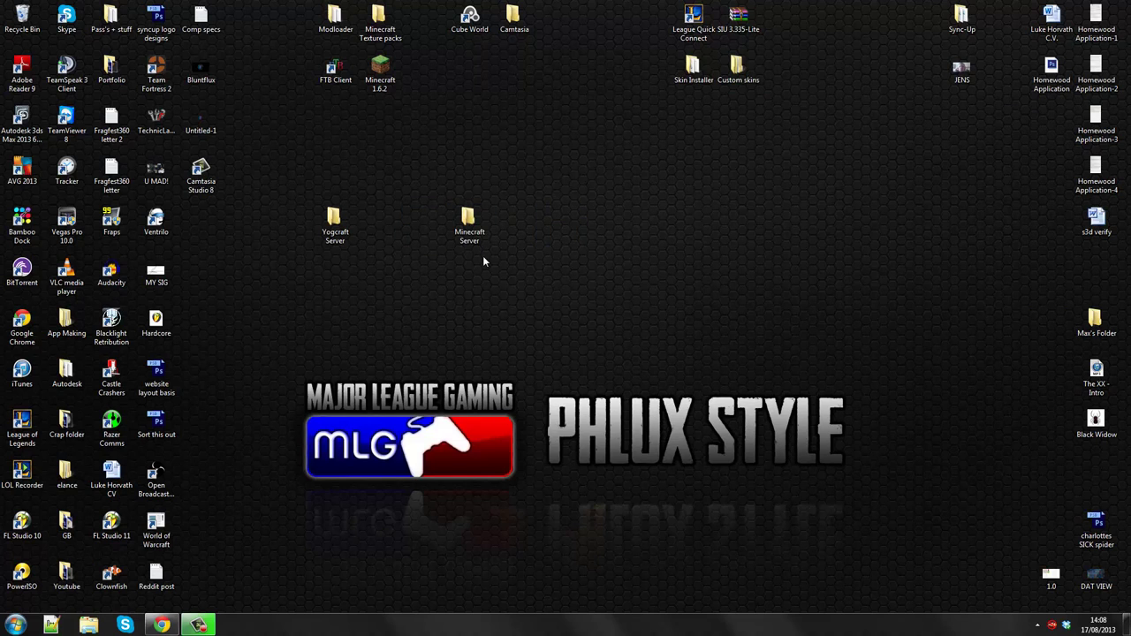
- Look up the public IP on ipchicken.com, highlight it, then close Chrome
{"action": "left_click", "coordinate": [162, 625]}
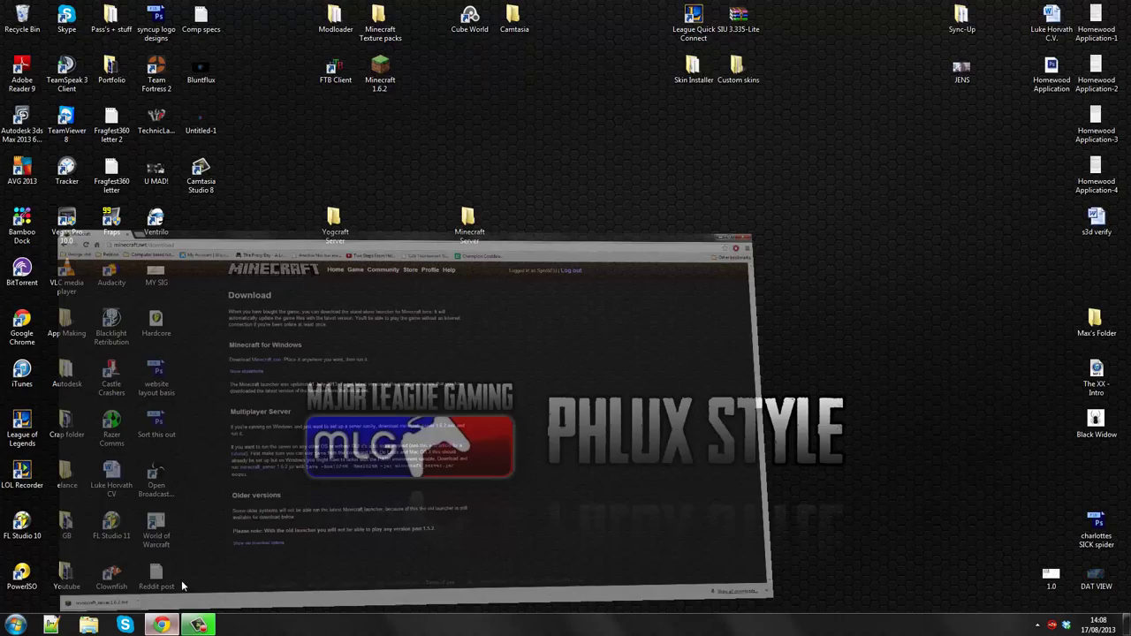
{"action": "left_click", "coordinate": [182, 25]}
{"action": "type", "text": "ipchic"}
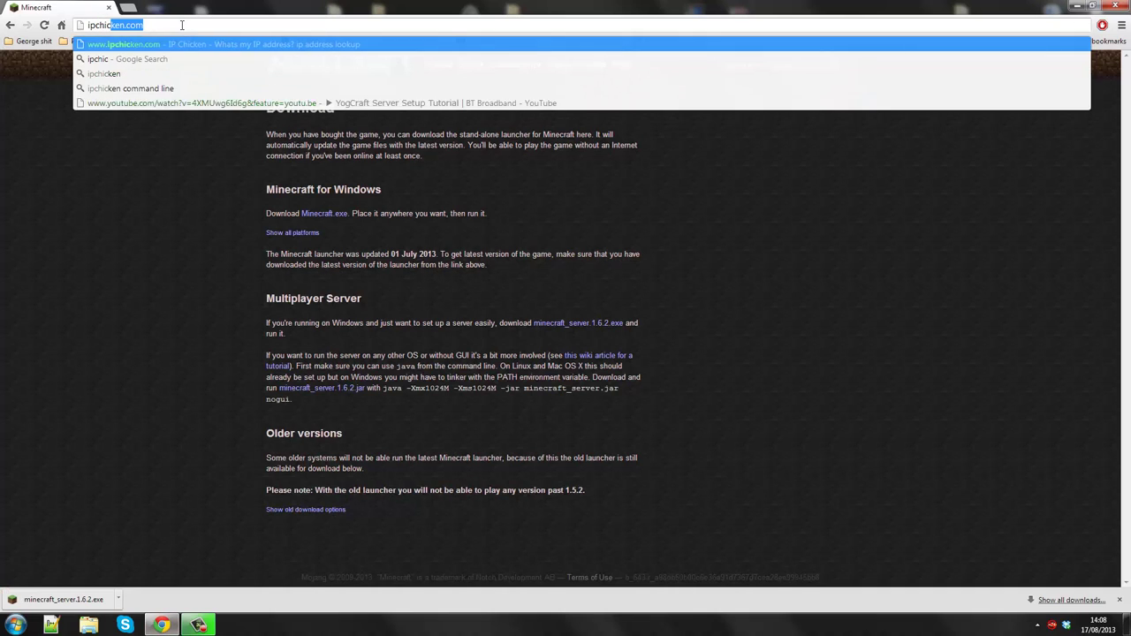
{"action": "key", "text": "Return"}
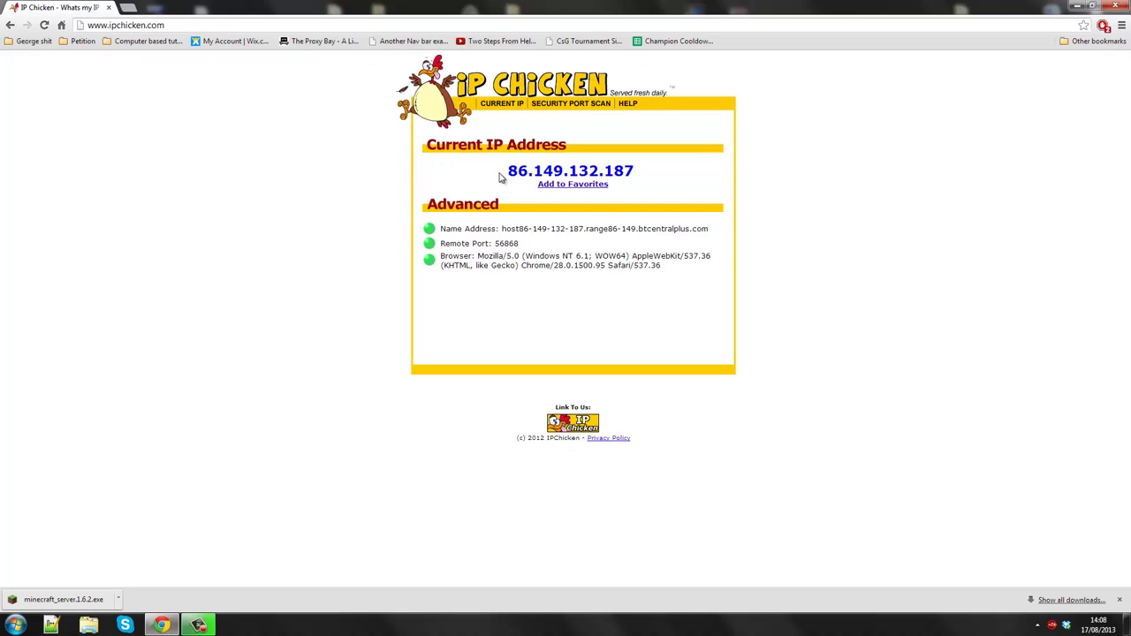
{"action": "left_click_drag", "start_coordinate": [506, 173], "coordinate": [643, 174]}
{"action": "key", "text": "ctrl+c"}
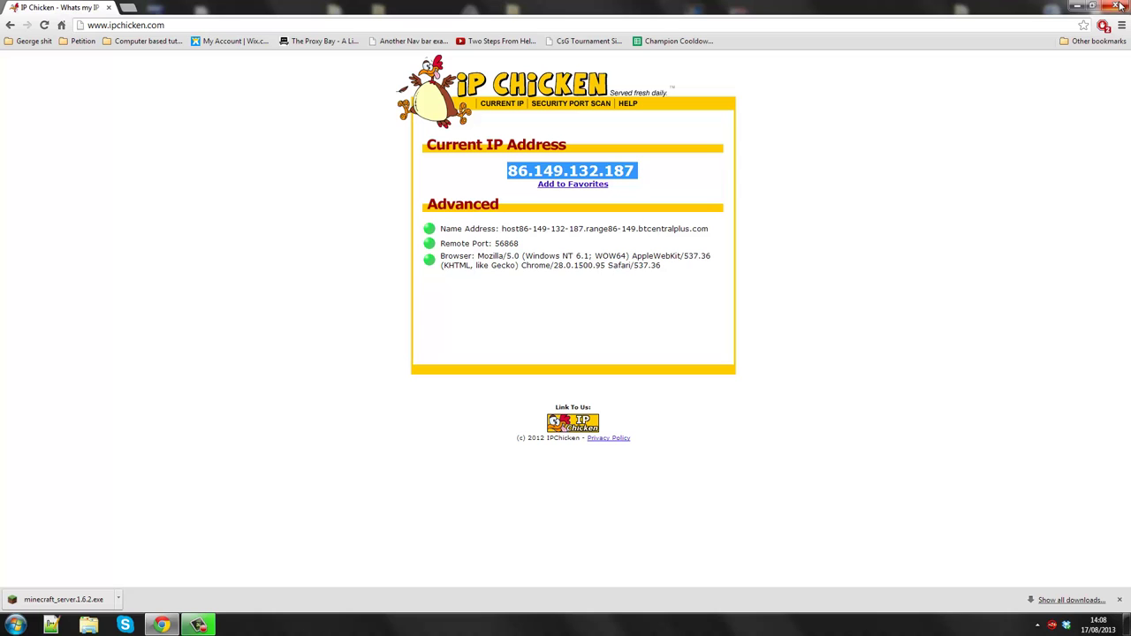
{"action": "left_click", "coordinate": [1120, 7]}
{"action": "left_click", "coordinate": [15, 625]}
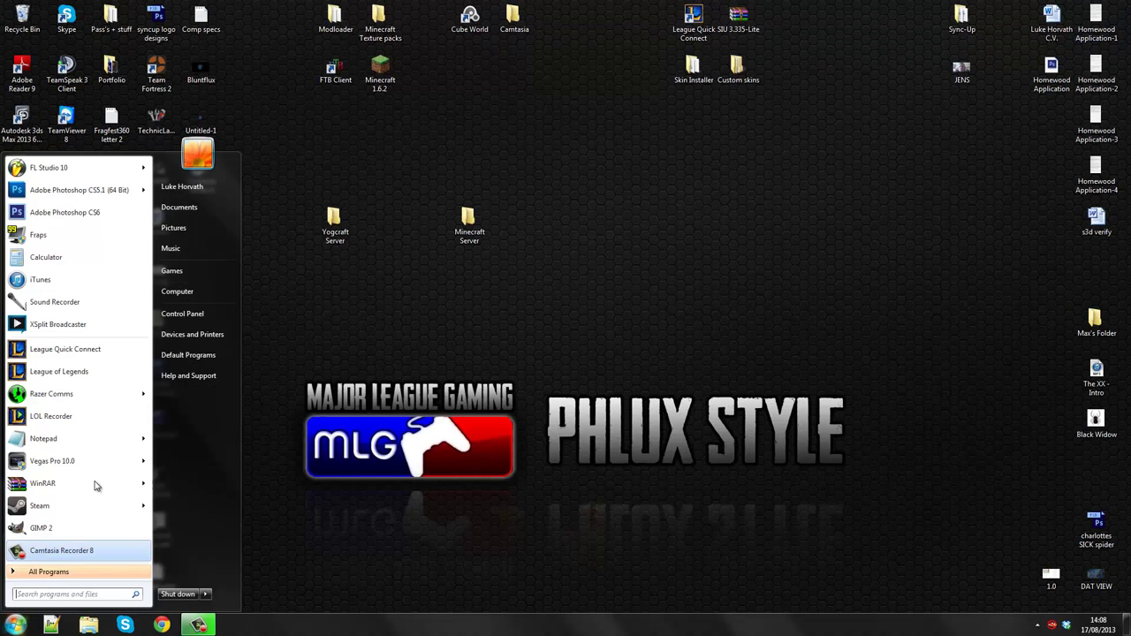
{"action": "left_click", "coordinate": [54, 438]}
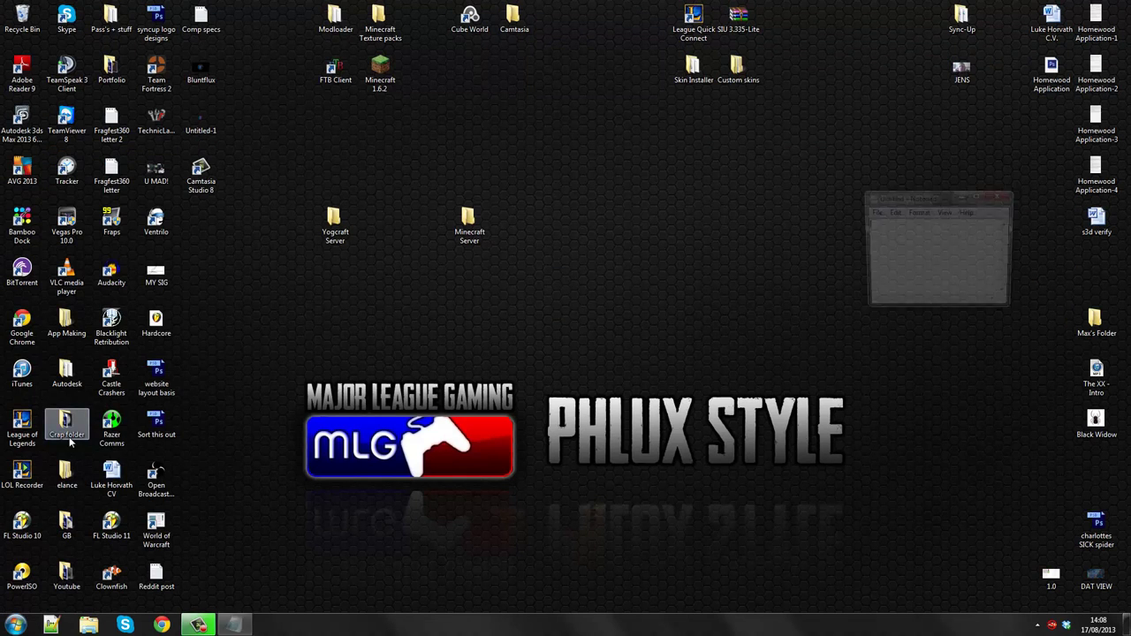
{"action": "key", "text": "ctrl+v"}
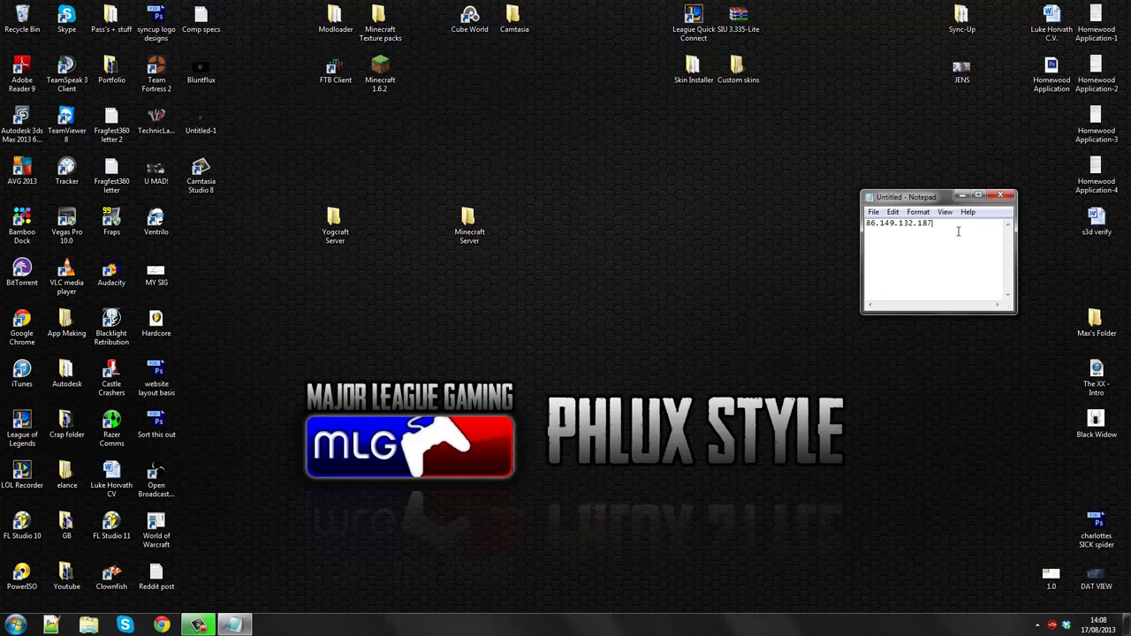
{"action": "type", "text": "25565"}
- Select and then deselect the Minecraft Server folder on the desktop
{"action": "left_click", "coordinate": [636, 276]}
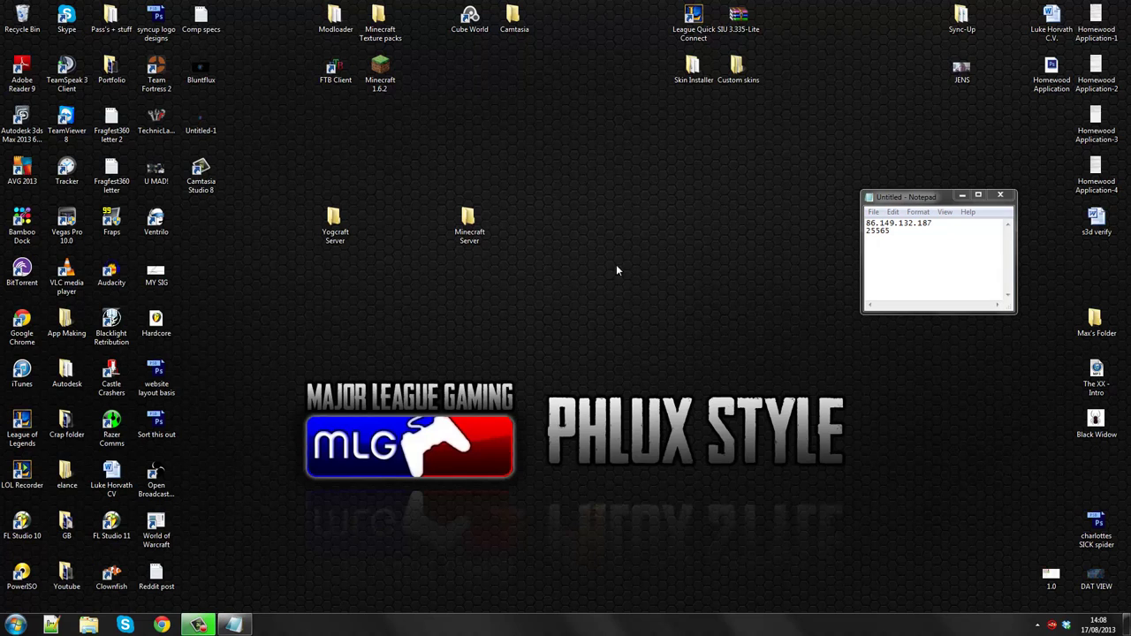
{"action": "left_click", "coordinate": [478, 225]}
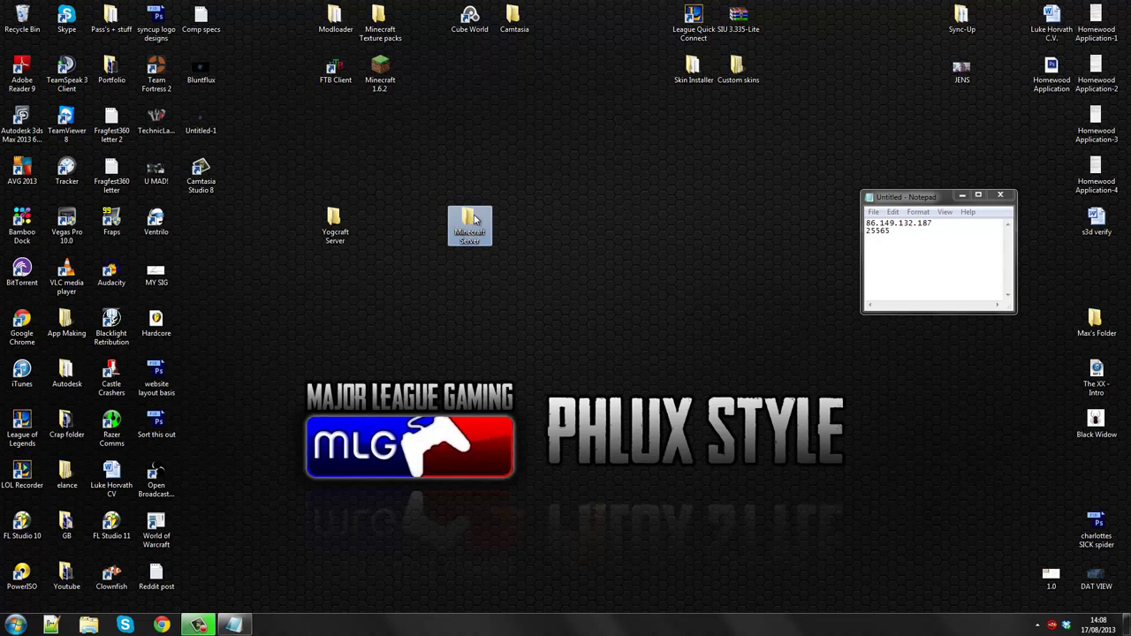
{"action": "left_click", "coordinate": [562, 228]}
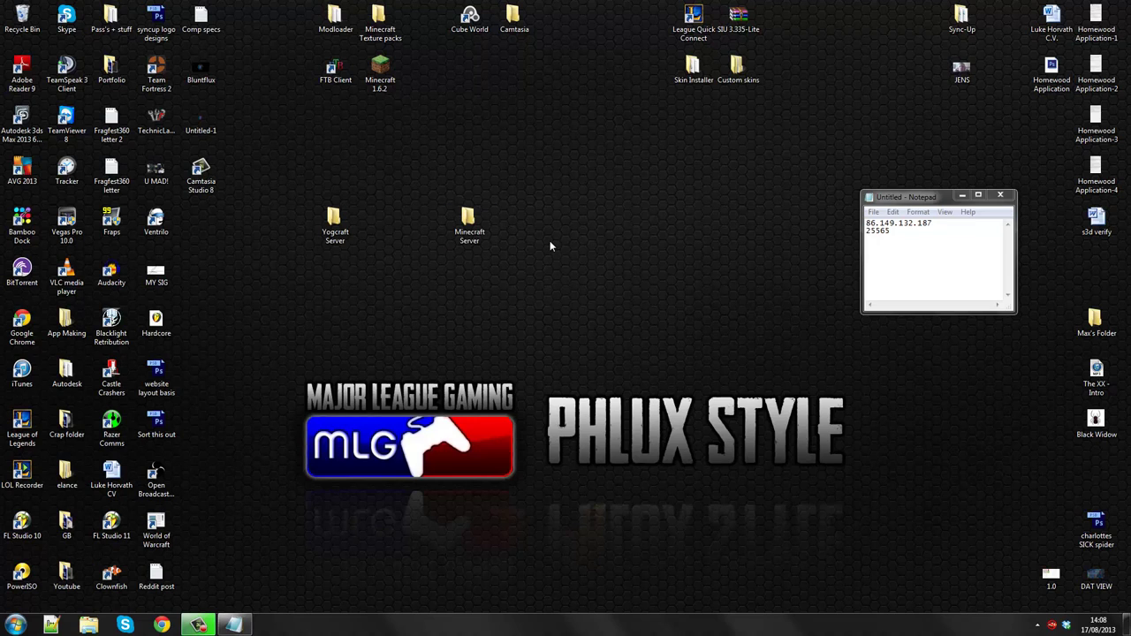
- Load the BT Home Hub page at 192.168.1.254 in Chrome
{"action": "left_click", "coordinate": [162, 625]}
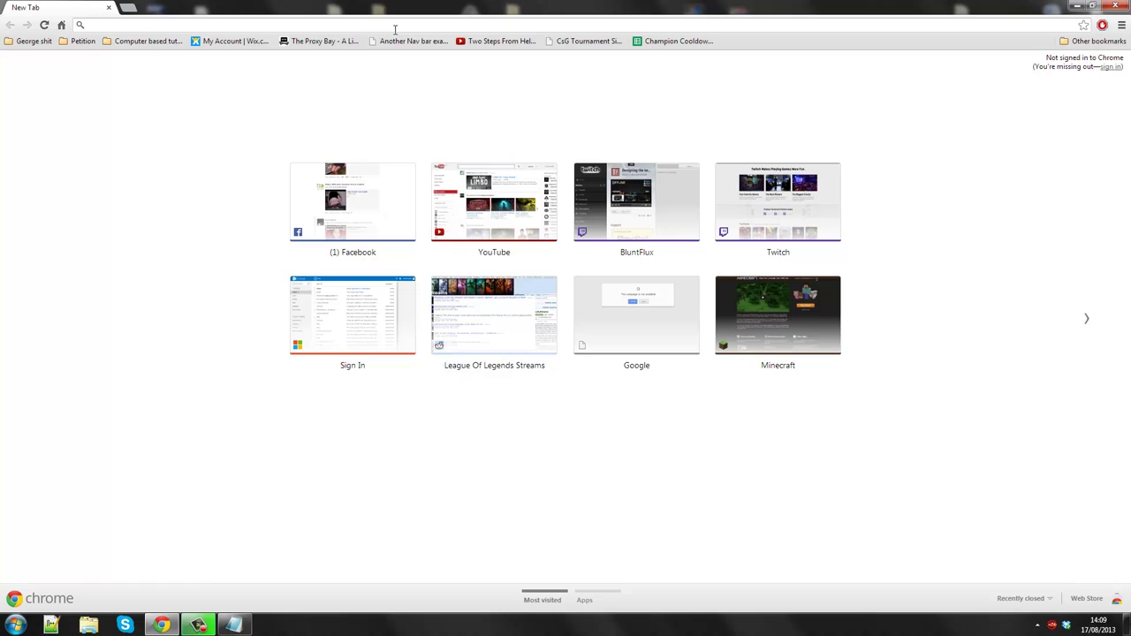
{"action": "type", "text": "192."}
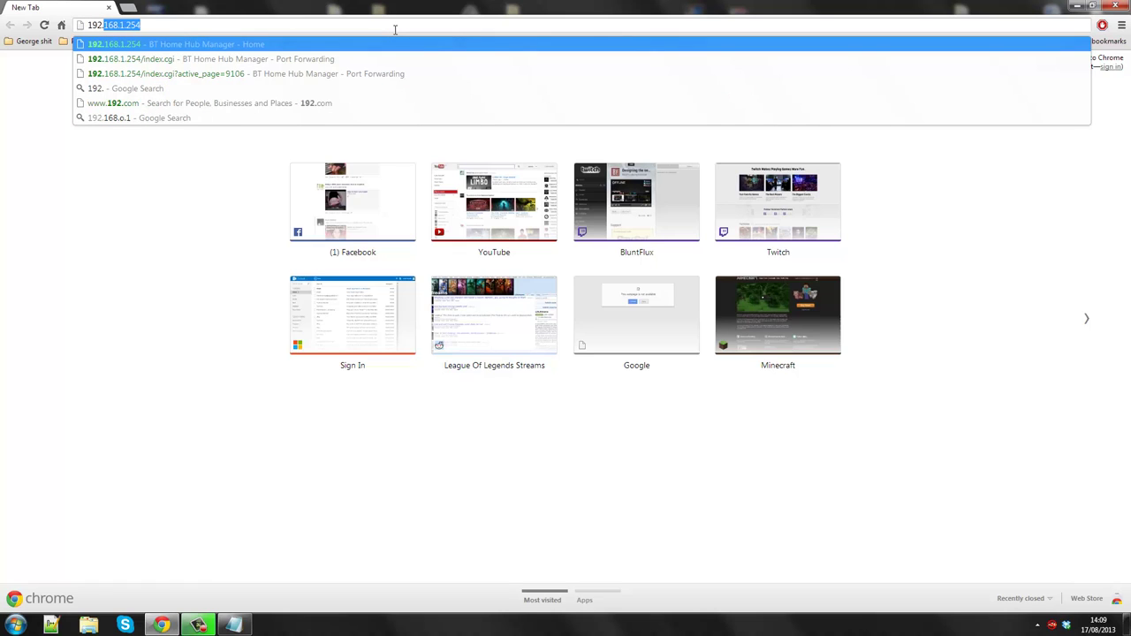
{"action": "type", "text": "168."}
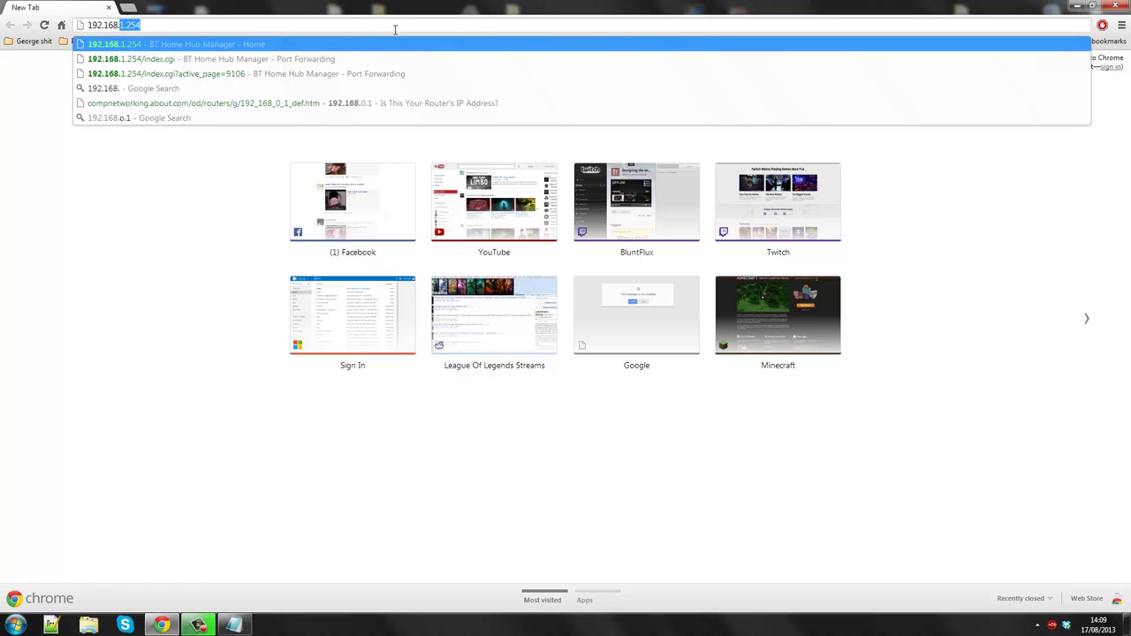
{"action": "type", "text": "1.2"}
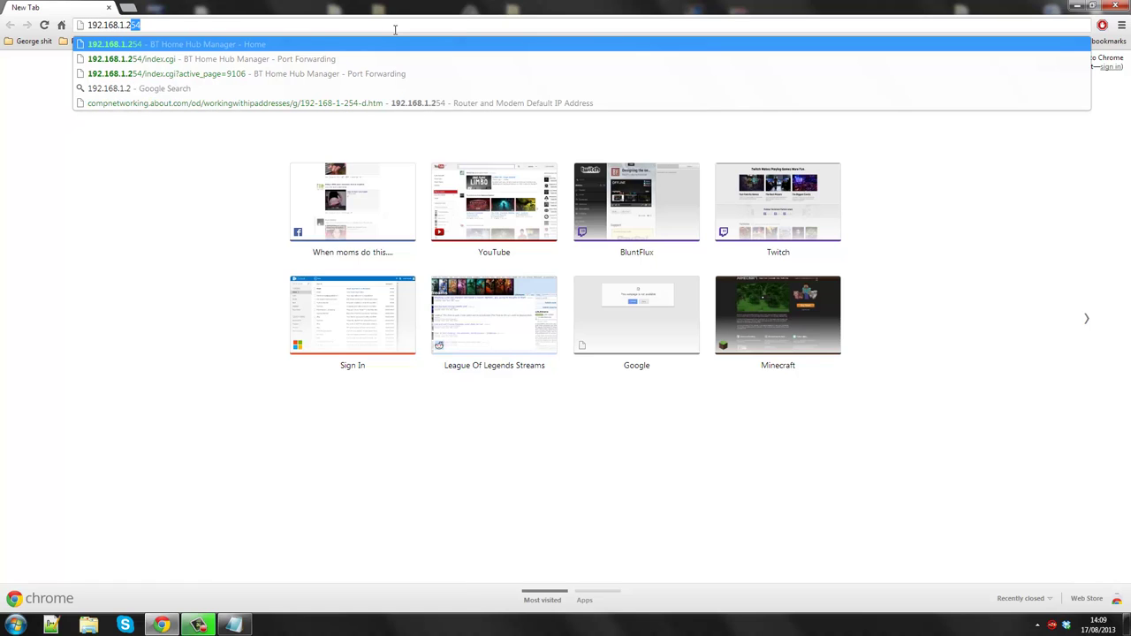
{"action": "type", "text": "54"}
{"action": "key", "text": "Return"}
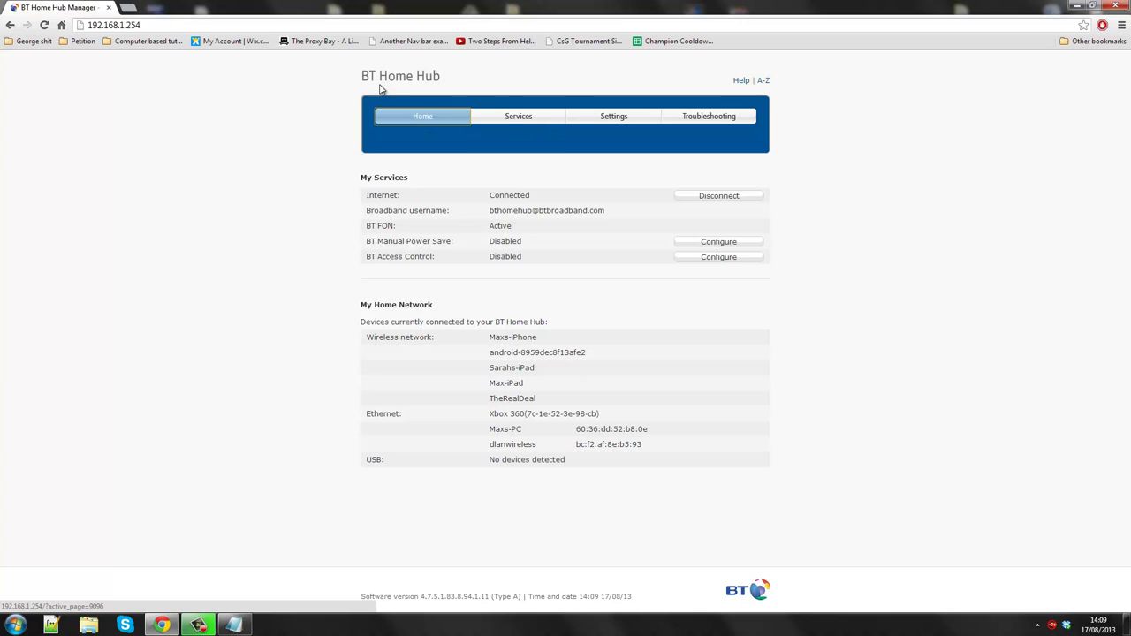
- Log in to Settings with the admin password and continue into Advanced Settings
{"action": "left_click", "coordinate": [613, 115]}
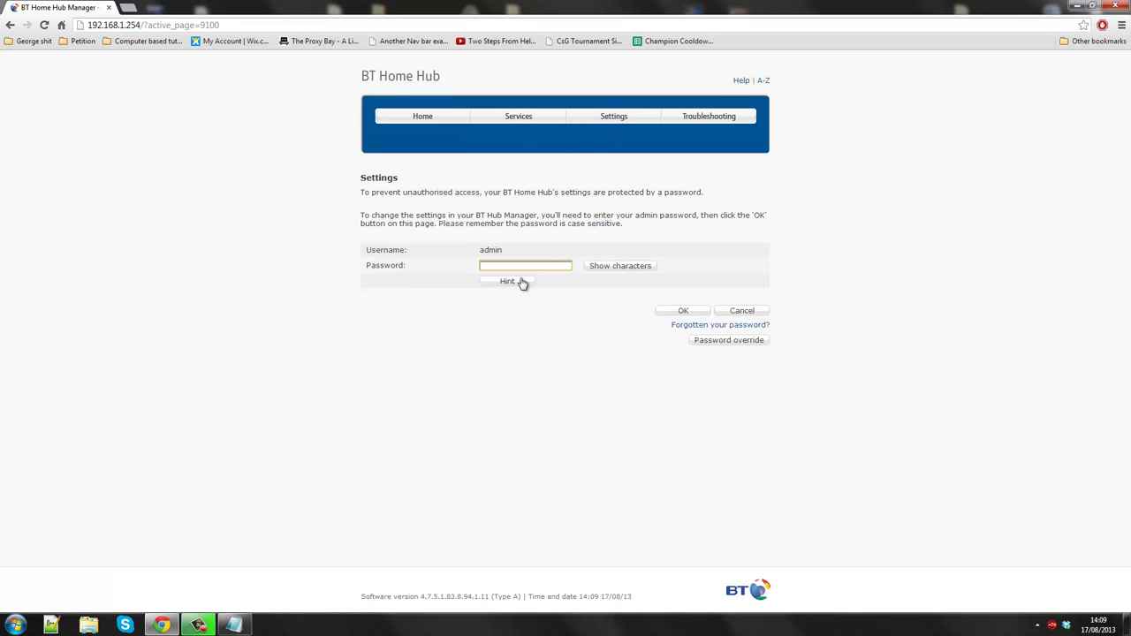
{"action": "type", "text": "admin"}
{"action": "key", "text": "Return"}
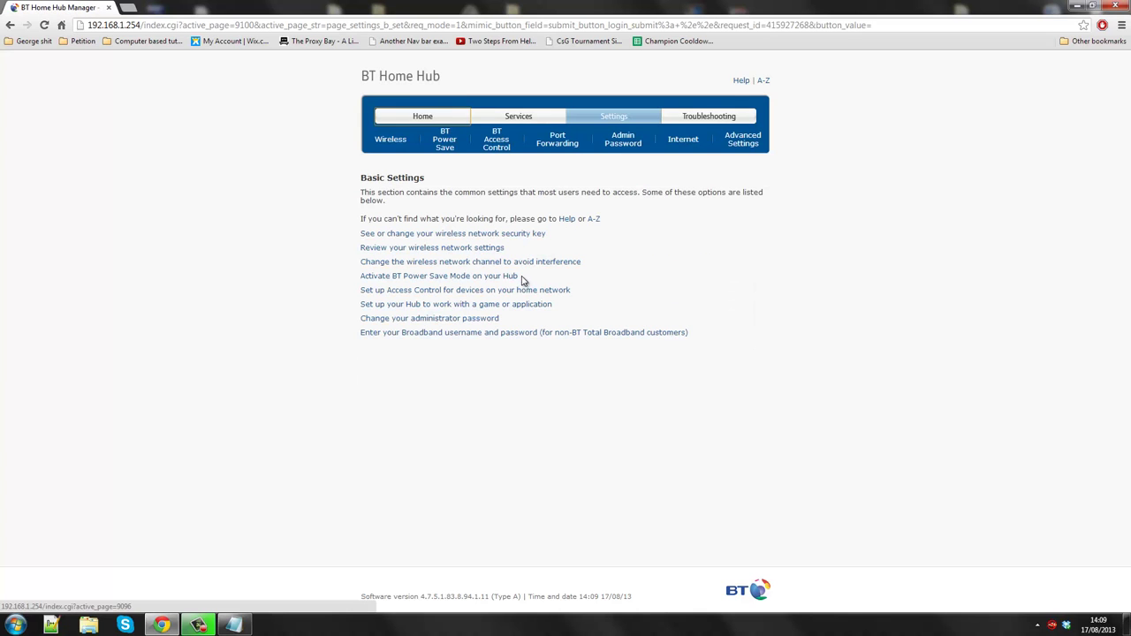
{"action": "left_click", "coordinate": [748, 143]}
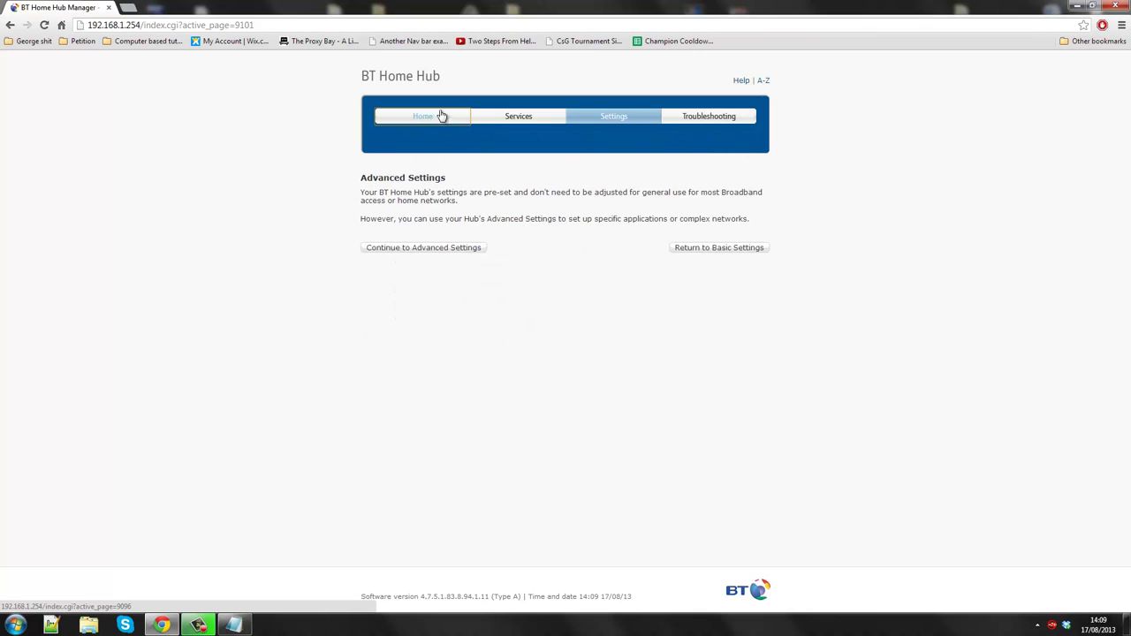
{"action": "left_click", "coordinate": [457, 247]}
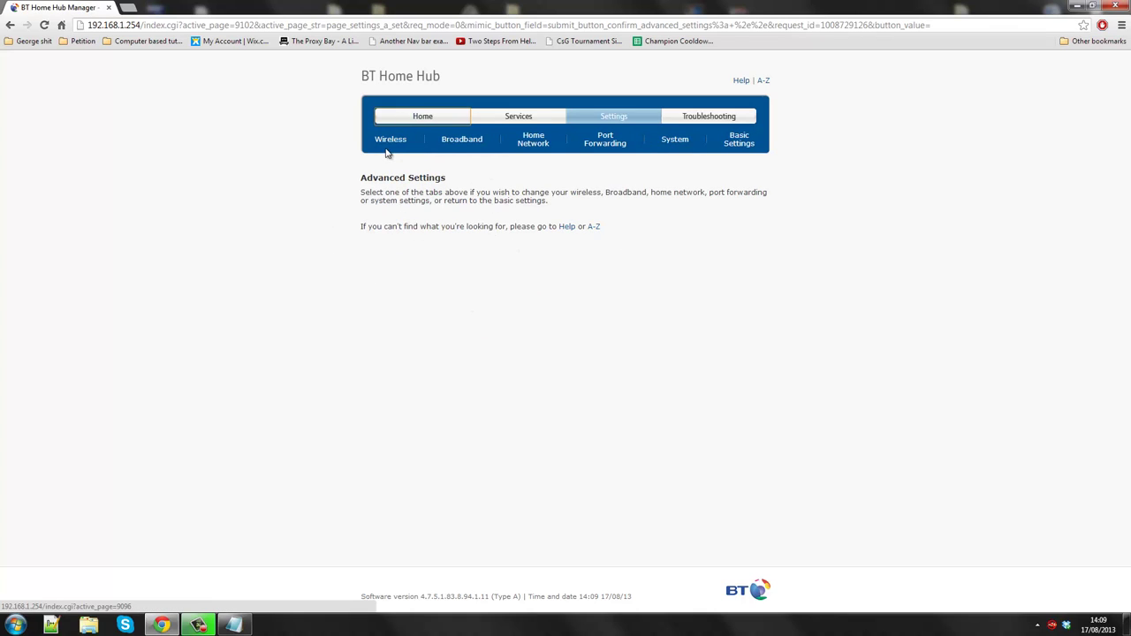
- Unassign Minecraft Server 123 and start a new application without copying an existing game
{"action": "left_click", "coordinate": [606, 143]}
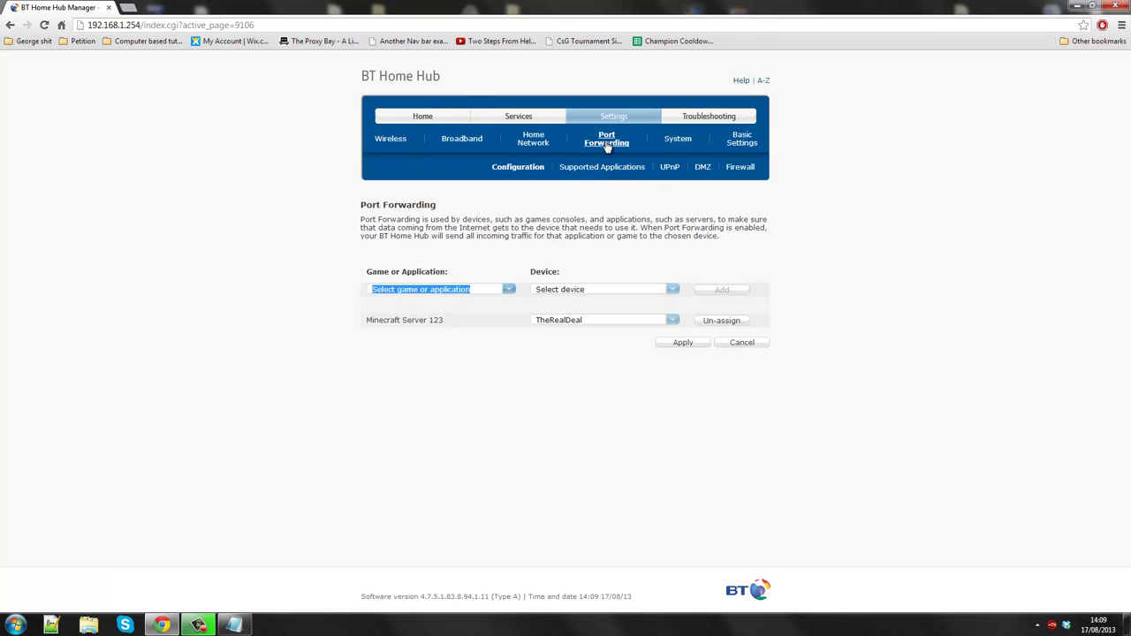
{"action": "left_click", "coordinate": [721, 322]}
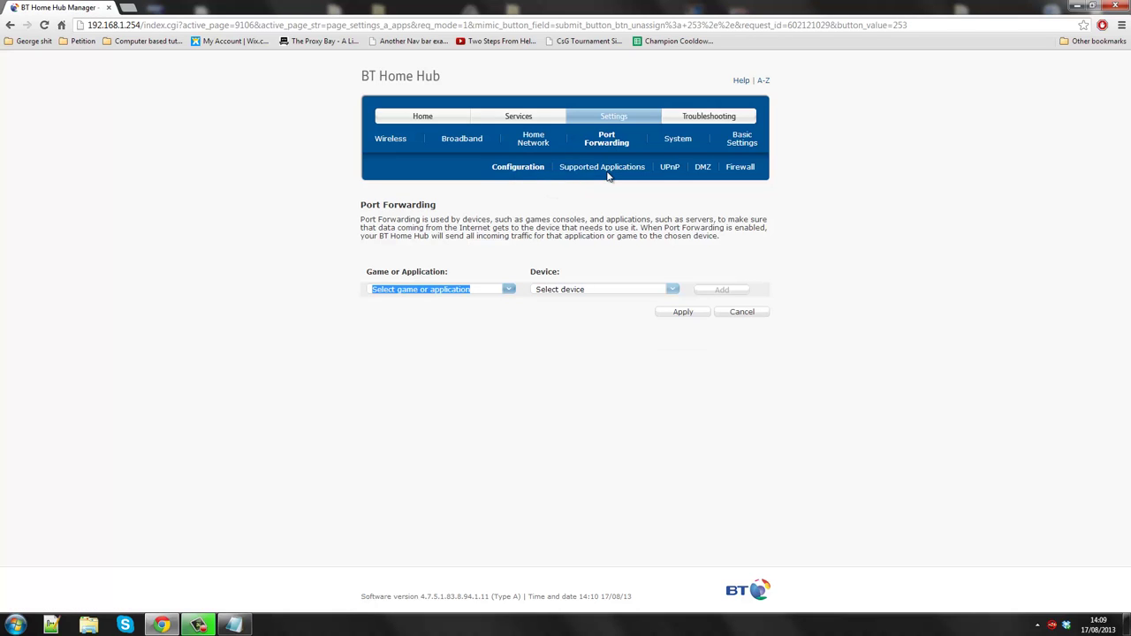
{"action": "left_click", "coordinate": [608, 170]}
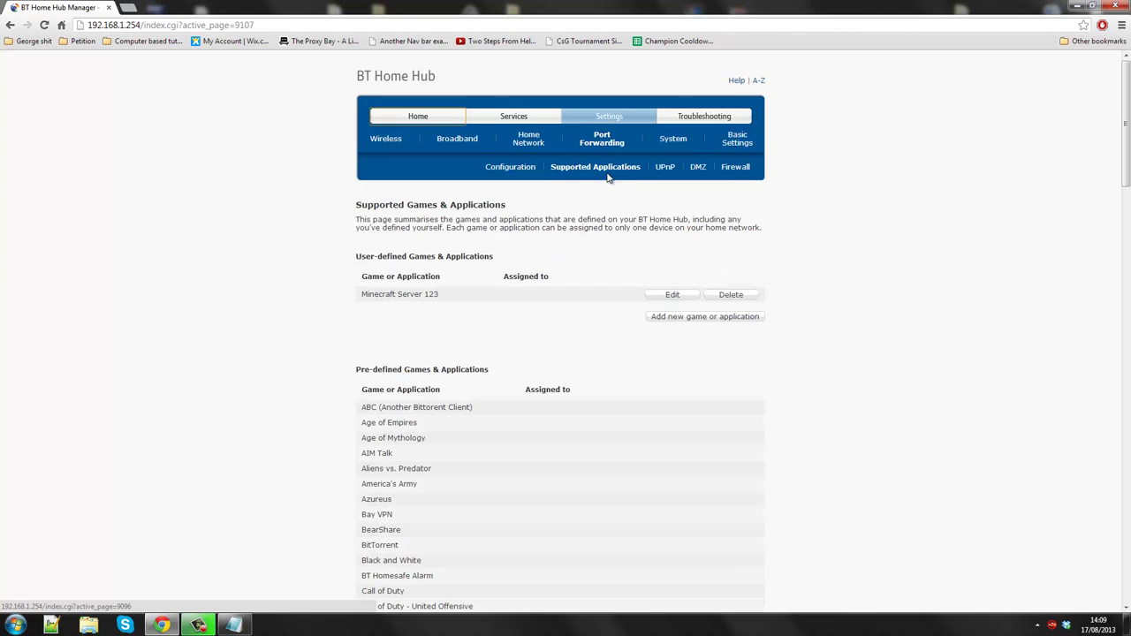
{"action": "left_click", "coordinate": [658, 320]}
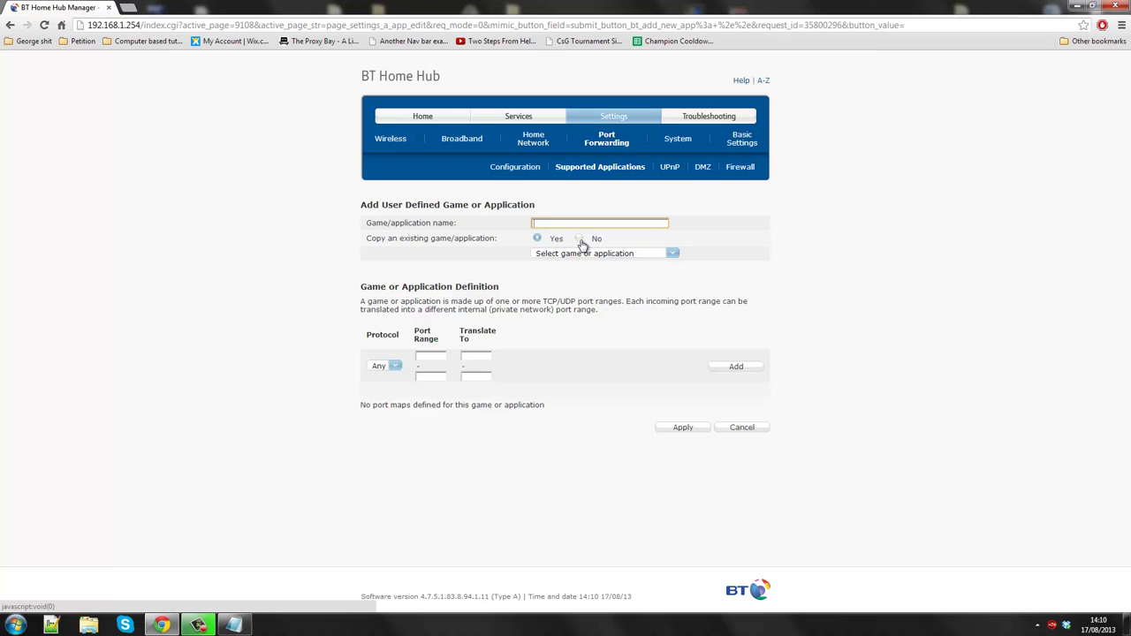
{"action": "left_click", "coordinate": [580, 239]}
- Name the new application 'Leh Minecraft Sarver'
{"action": "left_click", "coordinate": [561, 226]}
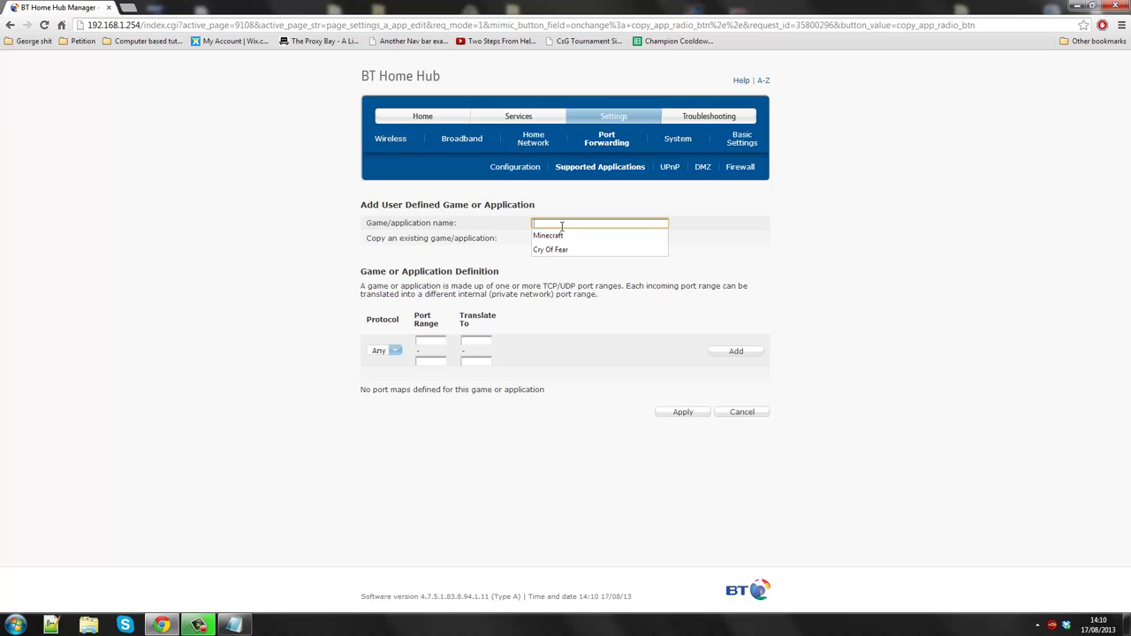
{"action": "type", "text": "Mi"}
{"action": "key", "text": "BackSpace"}
{"action": "key", "text": "BackSpace"}
{"action": "type", "text": "Leh"}
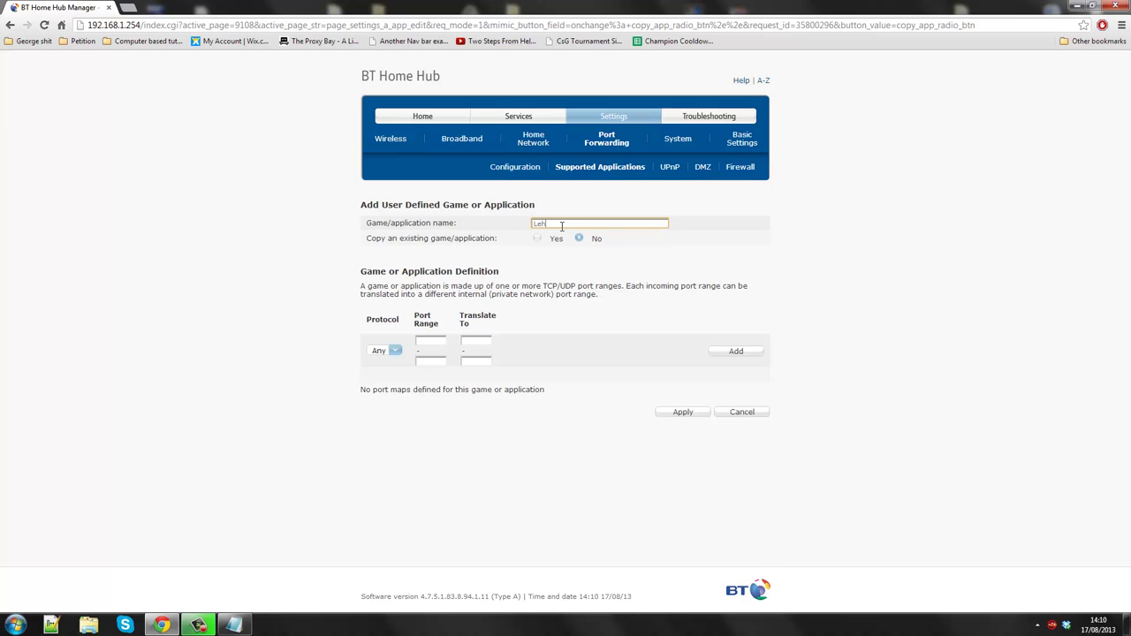
{"action": "type", "text": " Mc"}
{"action": "type", "text": "necraft Sarver"}
- Add a port map with range 25565 translating to 25565
{"action": "left_click", "coordinate": [430, 339]}
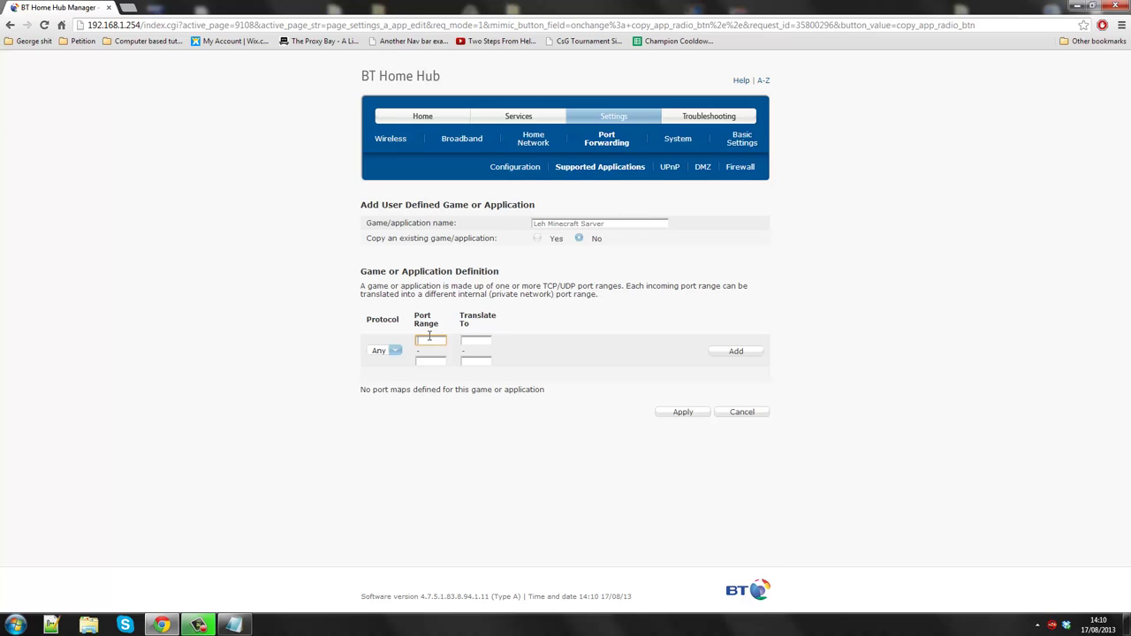
{"action": "type", "text": "25565"}
{"action": "left_click", "coordinate": [431, 361]}
{"action": "type", "text": "25565"}
{"action": "left_click", "coordinate": [475, 341]}
{"action": "type", "text": "25565"}
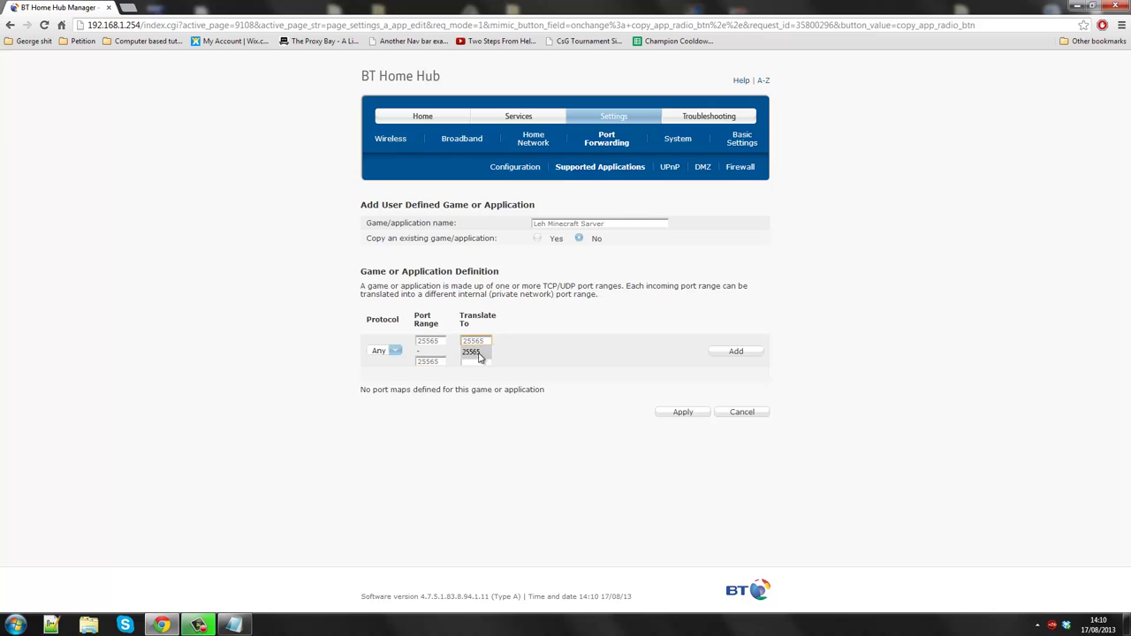
{"action": "left_click", "coordinate": [478, 361]}
{"action": "type", "text": "25565"}
{"action": "left_click", "coordinate": [728, 357]}
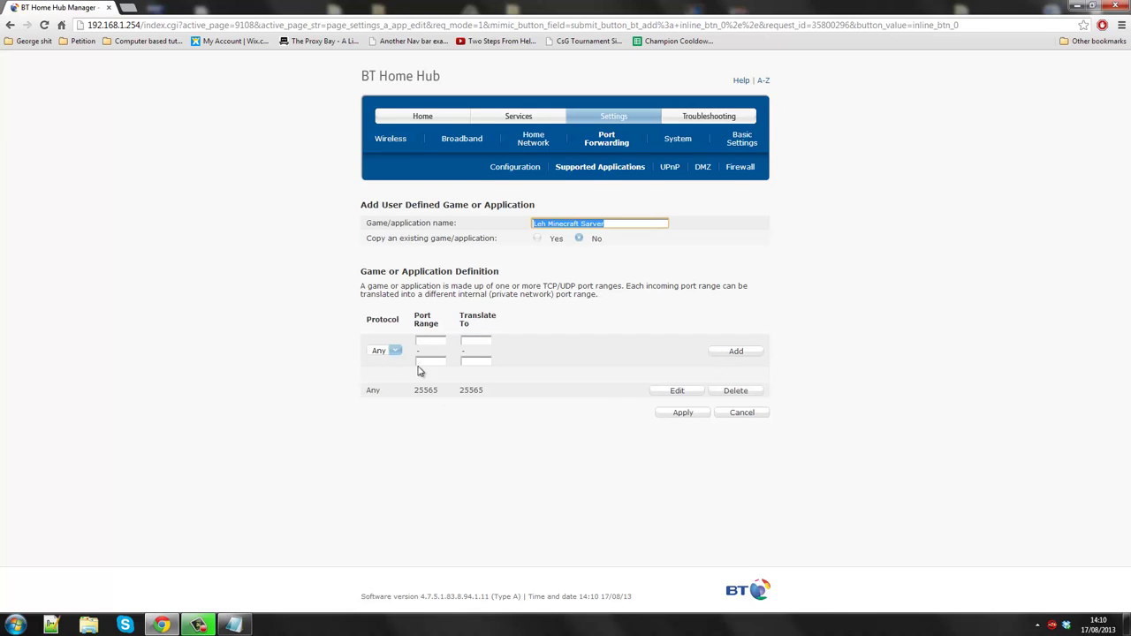
{"action": "left_click_drag", "start_coordinate": [361, 401], "coordinate": [530, 393]}
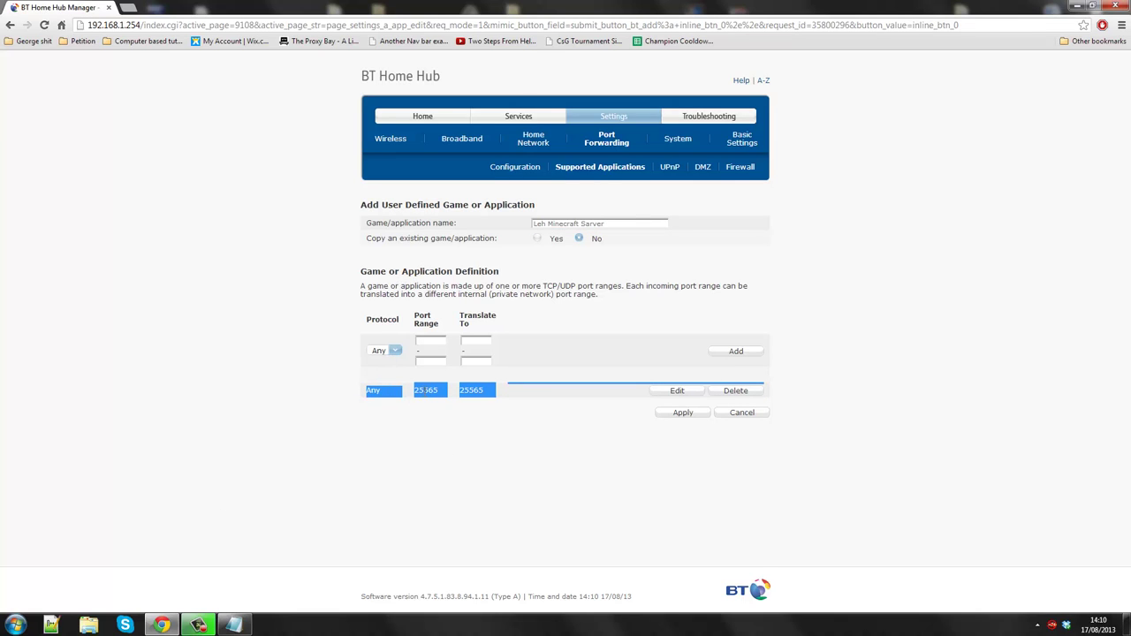
{"action": "left_click", "coordinate": [428, 392]}
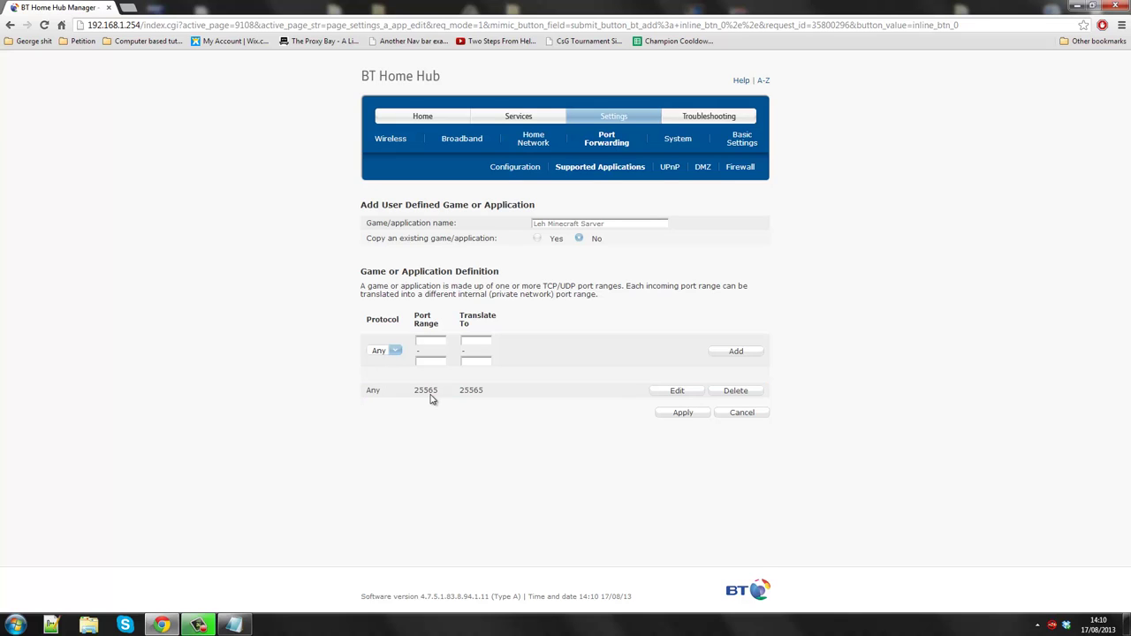
- Save the new Leh Minecraft Sarver application
{"action": "left_click", "coordinate": [693, 417]}
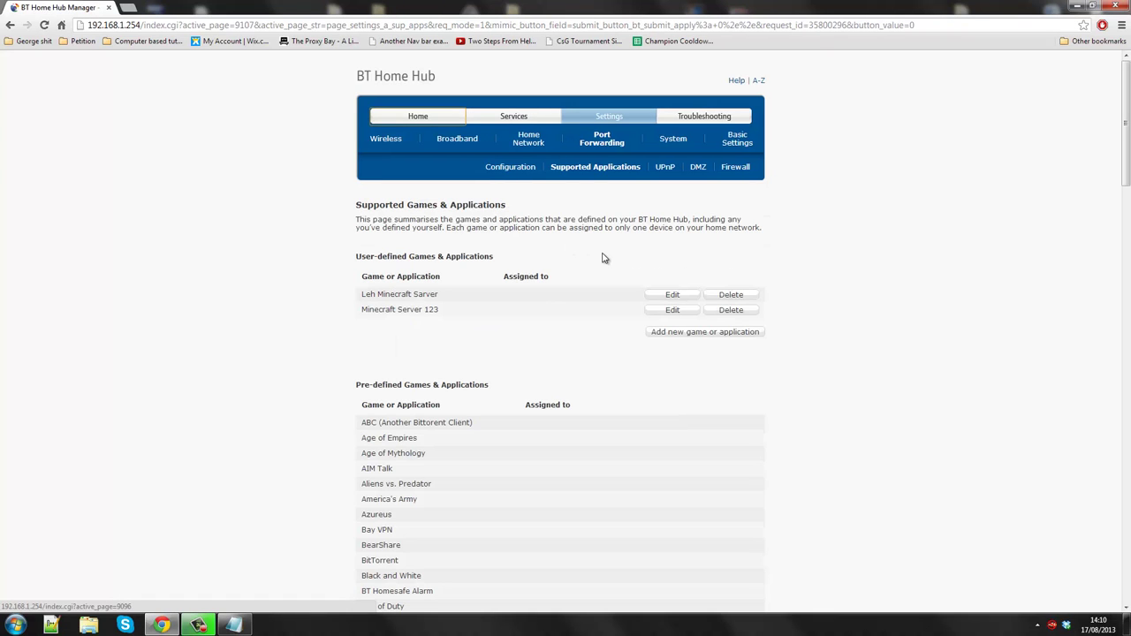
{"action": "left_click_drag", "start_coordinate": [359, 294], "coordinate": [762, 294]}
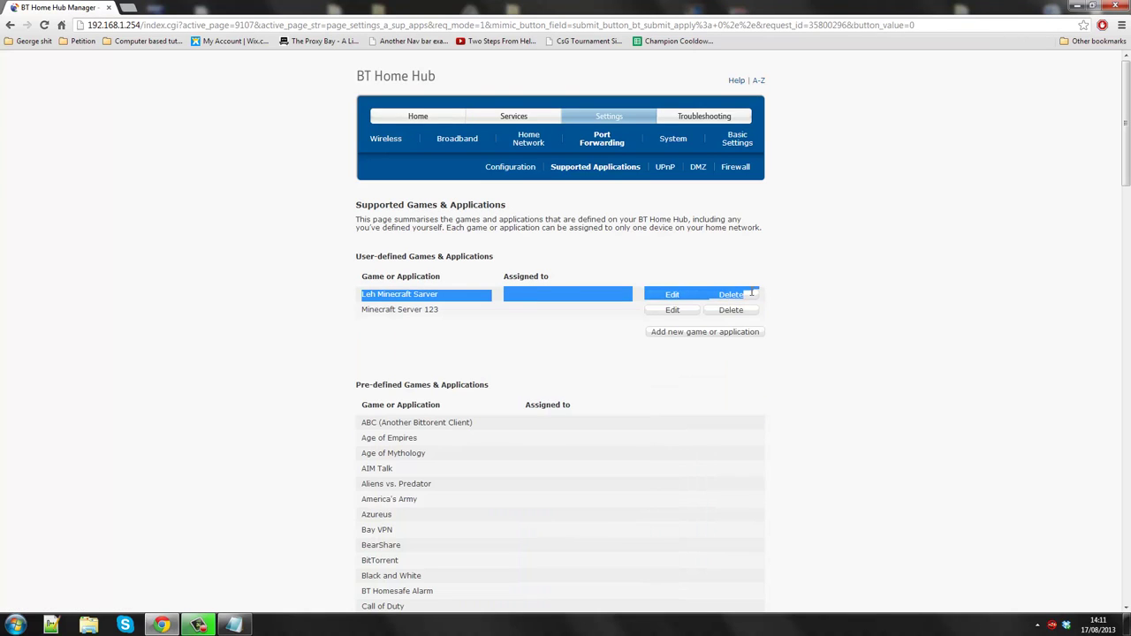
{"action": "left_click", "coordinate": [572, 242]}
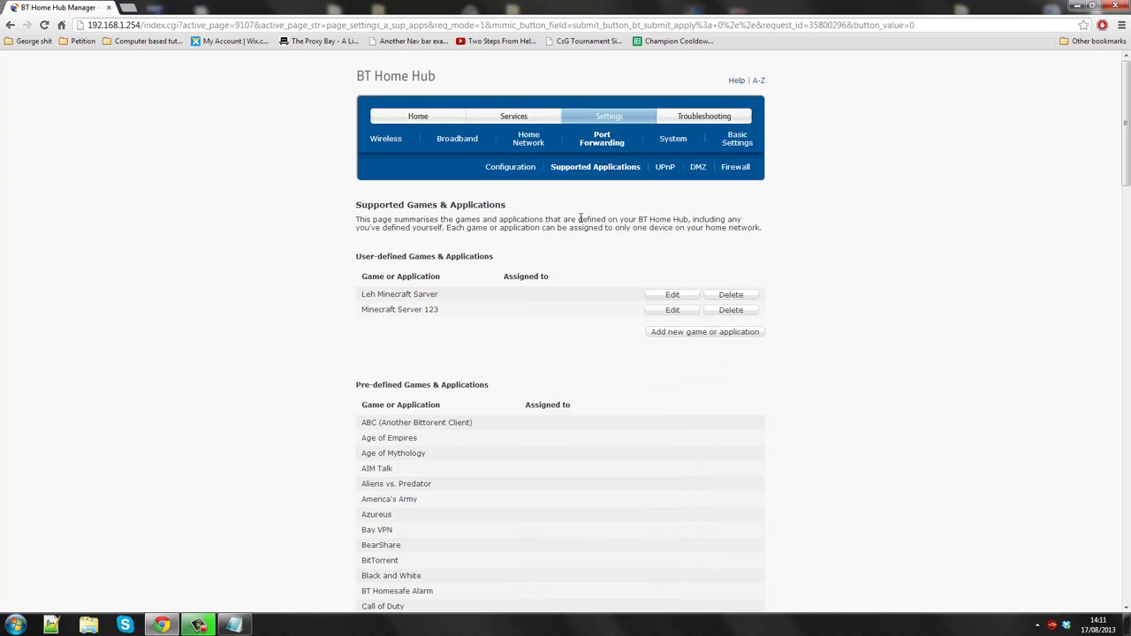
- On the basic Port Forwarding page, choose Leh Minecraft Sarver as the application
{"action": "left_click", "coordinate": [733, 144]}
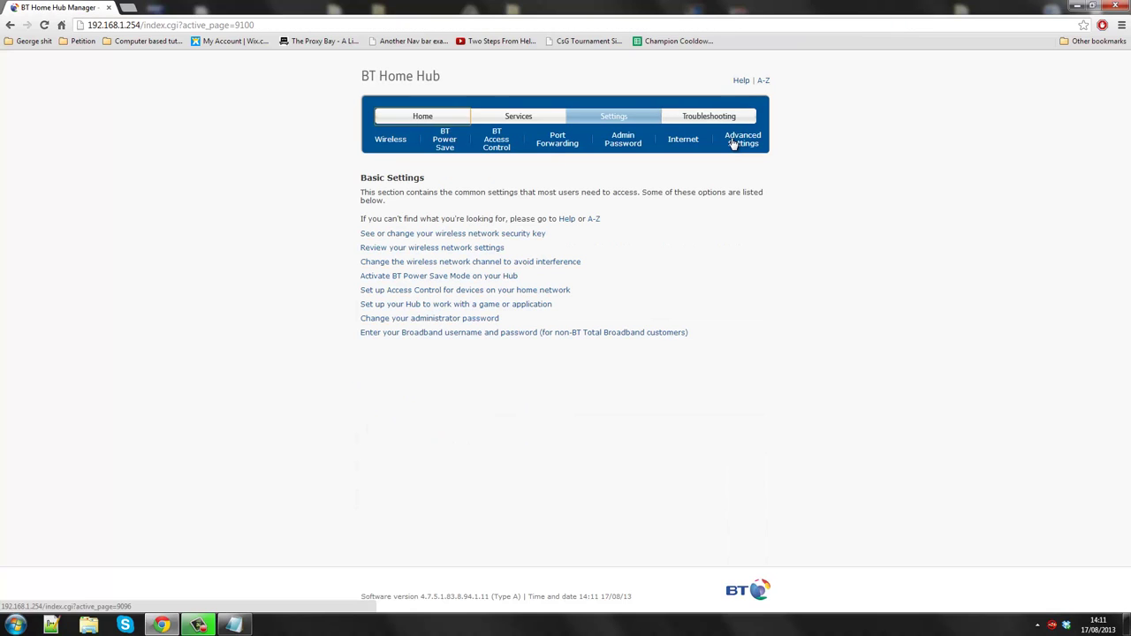
{"action": "left_click", "coordinate": [558, 141]}
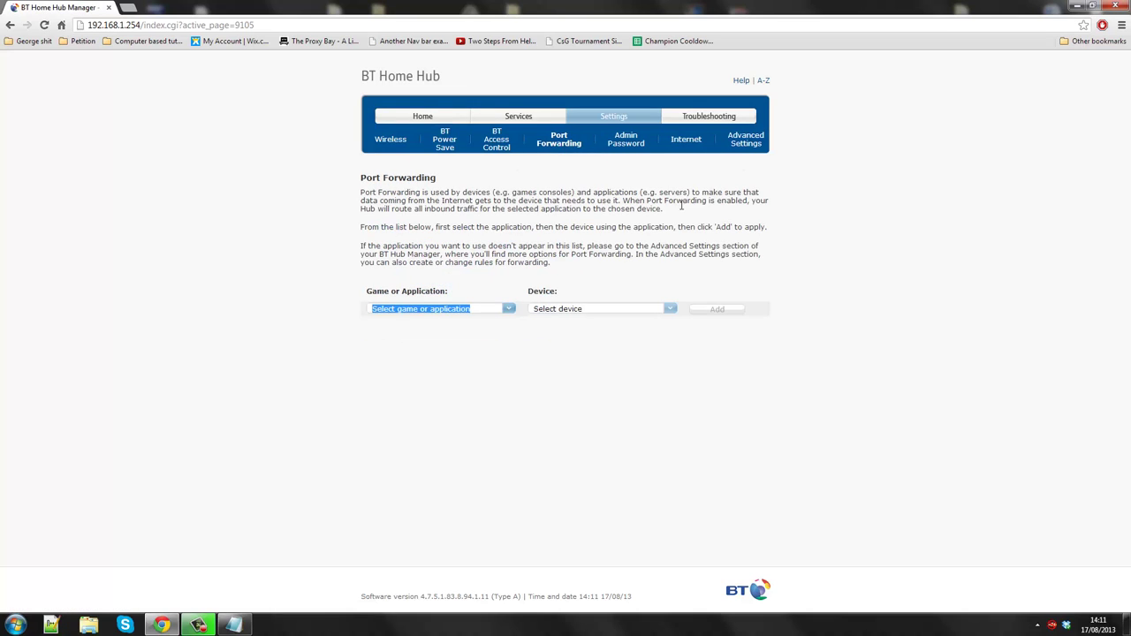
{"action": "left_click", "coordinate": [508, 309]}
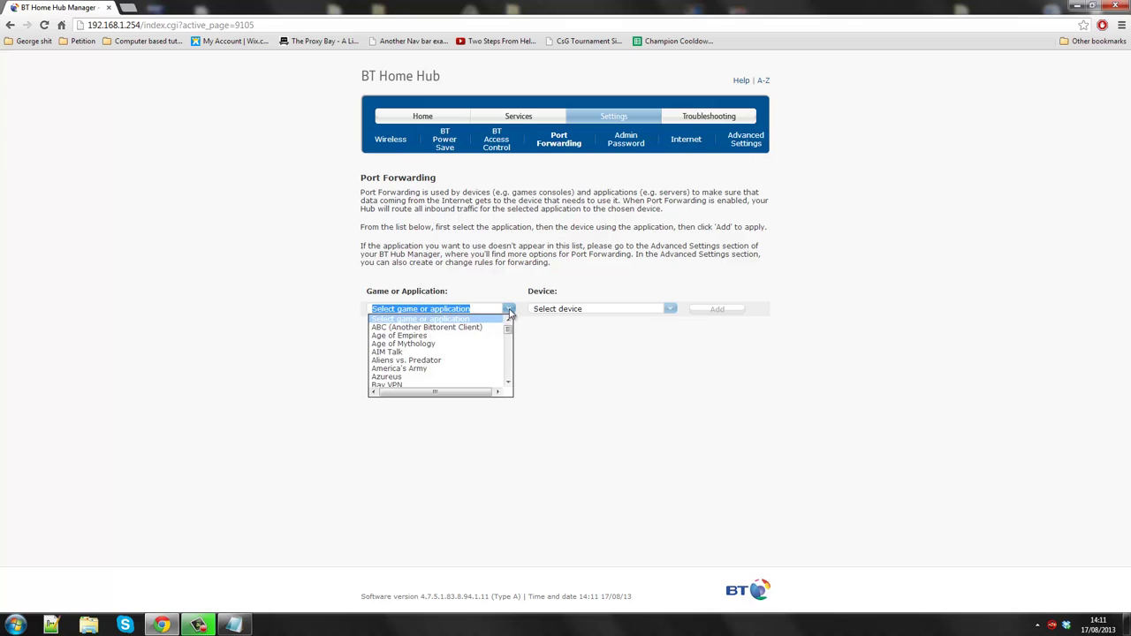
{"action": "left_click_drag", "start_coordinate": [508, 324], "coordinate": [509, 355]}
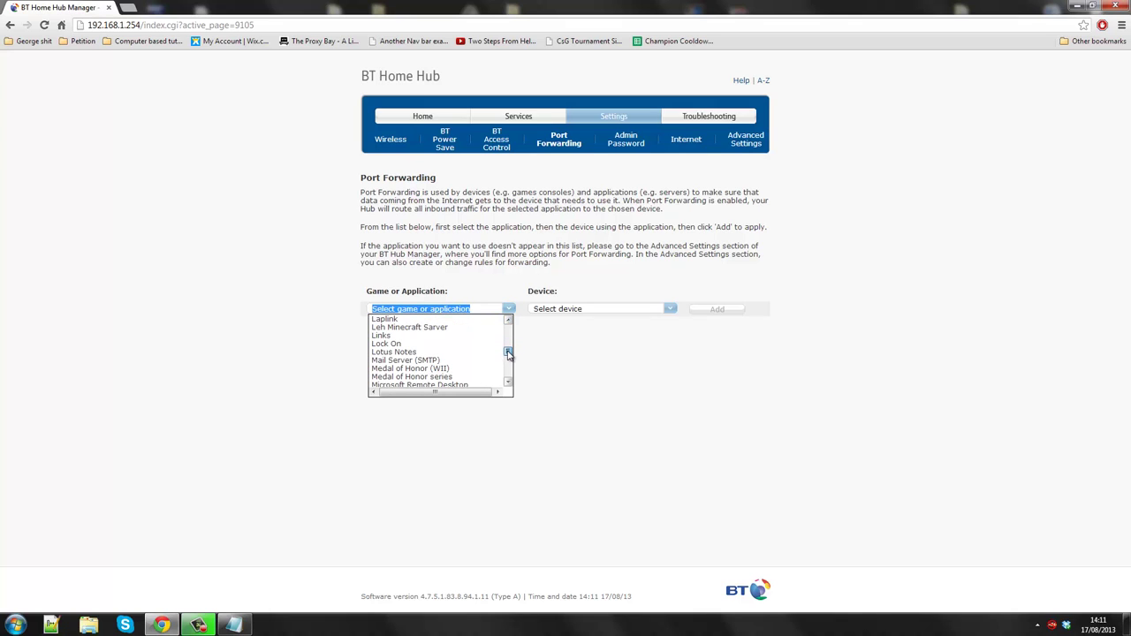
{"action": "left_click", "coordinate": [415, 327]}
{"action": "left_click", "coordinate": [575, 311]}
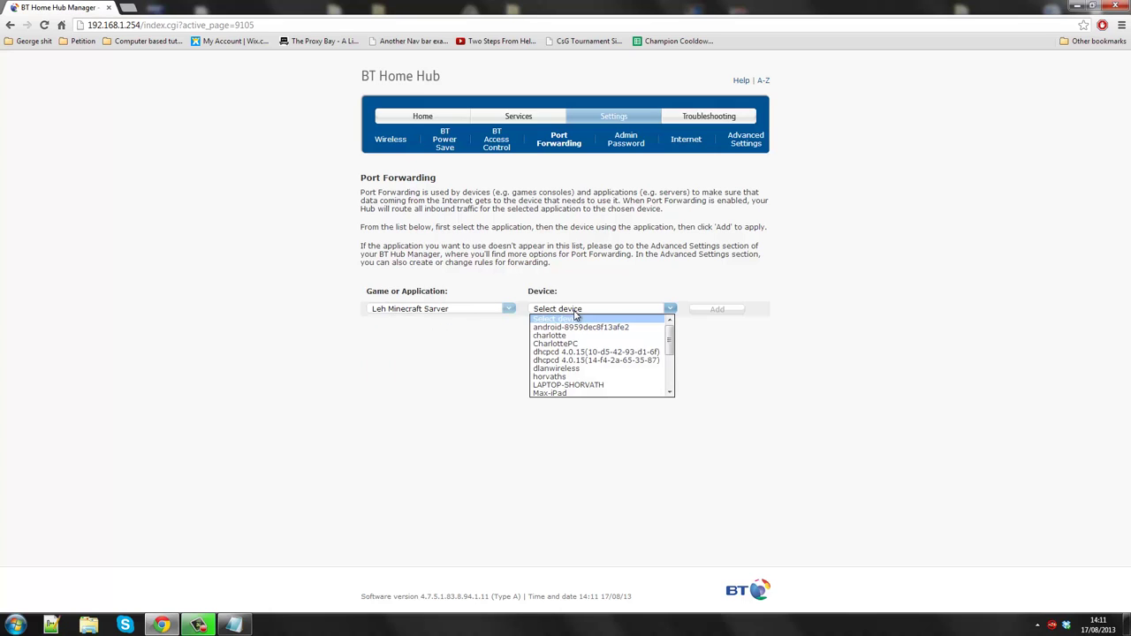
{"action": "left_click_drag", "start_coordinate": [670, 351], "coordinate": [671, 383]}
- Open the Computer window and enlarge it to show the PC name THEREALDEAL
{"action": "left_click", "coordinate": [15, 624]}
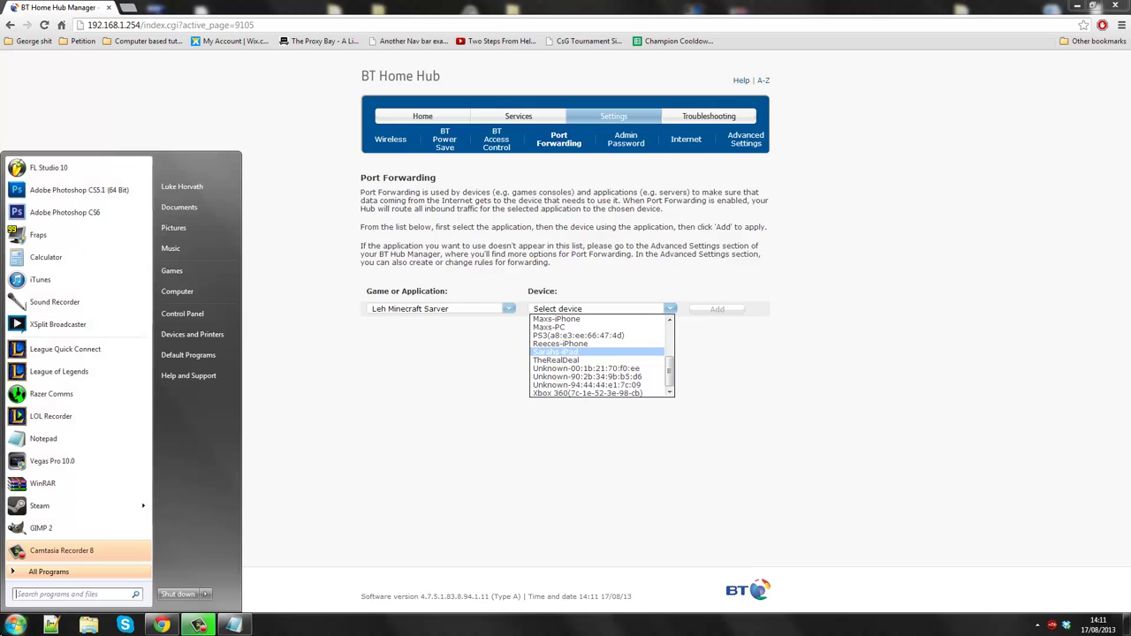
{"action": "left_click", "coordinate": [196, 293]}
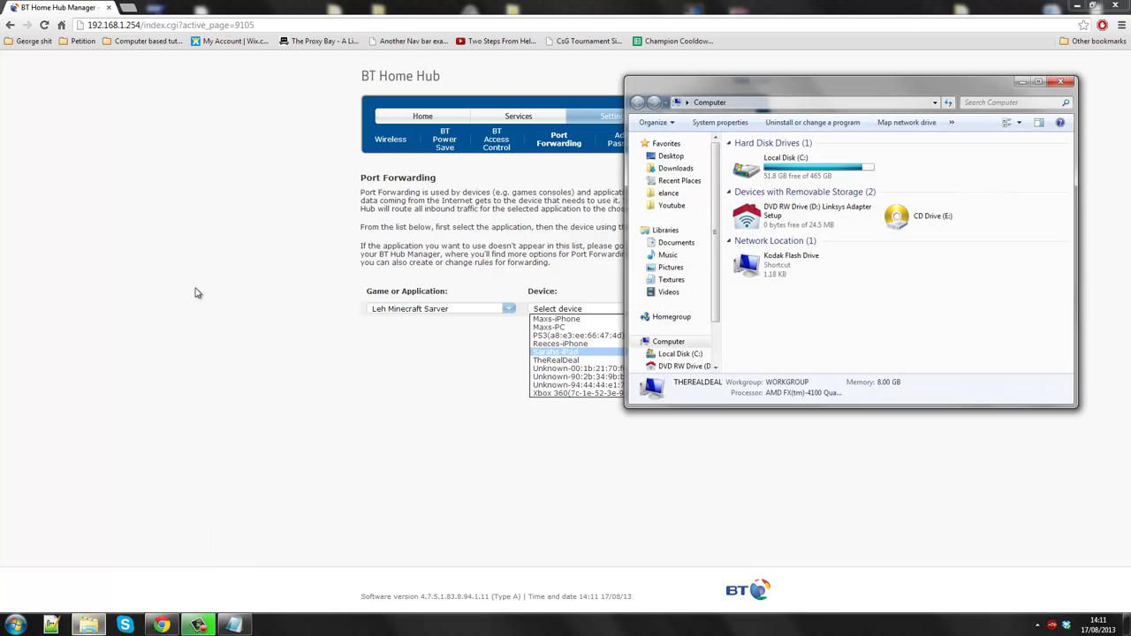
{"action": "right_click", "coordinate": [831, 167]}
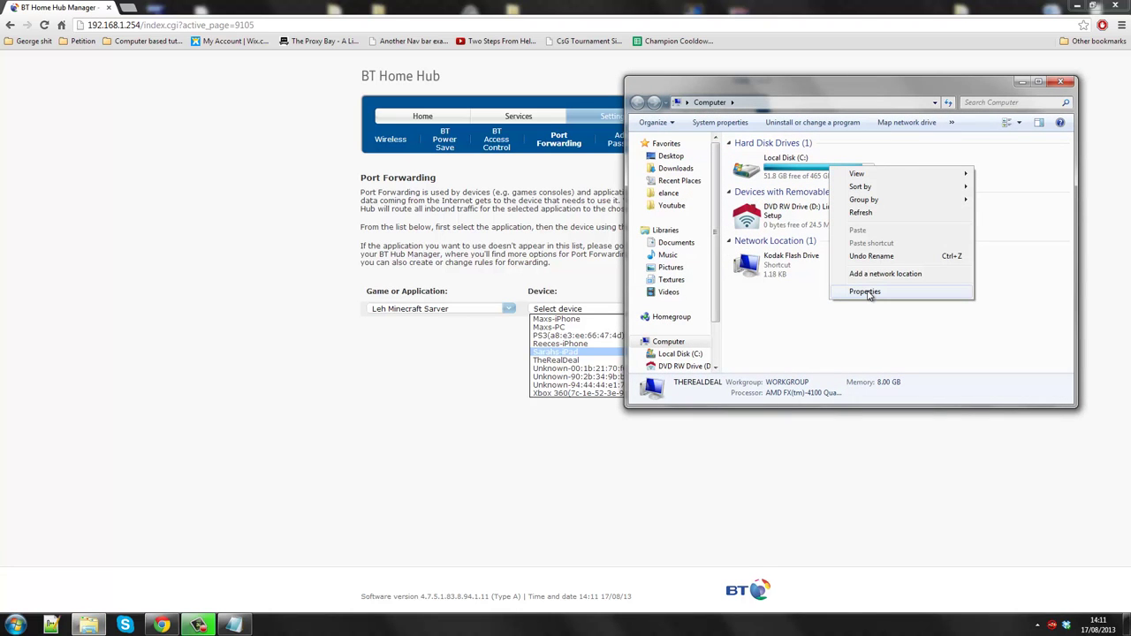
{"action": "left_click", "coordinate": [830, 307]}
{"action": "left_click_drag", "start_coordinate": [703, 408], "coordinate": [707, 511]}
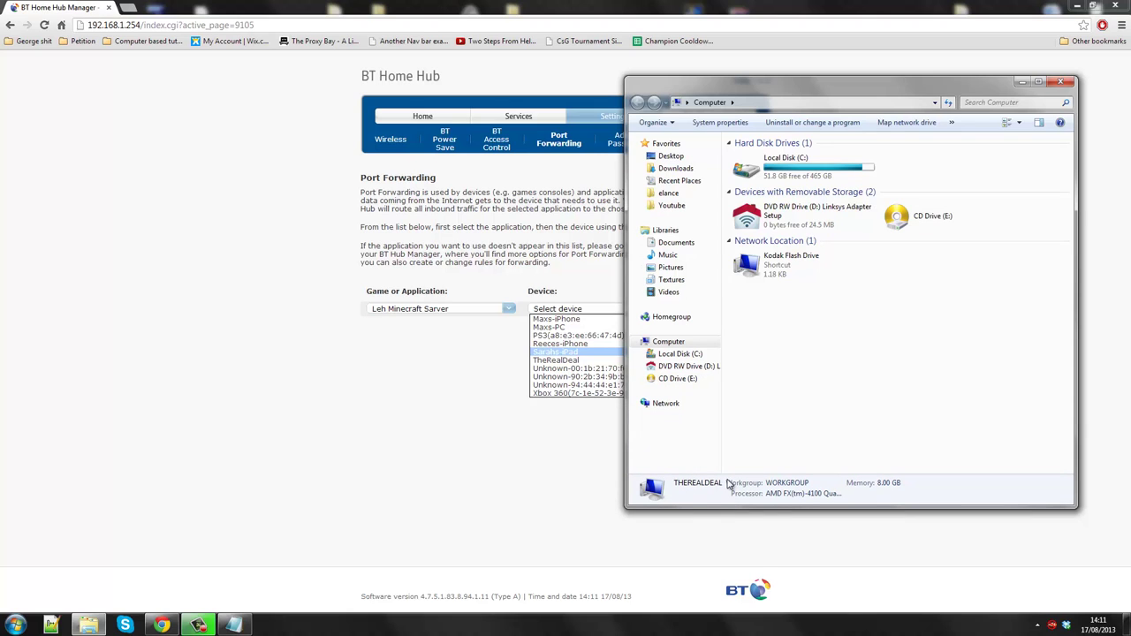
- Inspect Local Disk (C:) security permissions for Administrators and Users, then cancel
{"action": "left_click", "coordinate": [830, 174]}
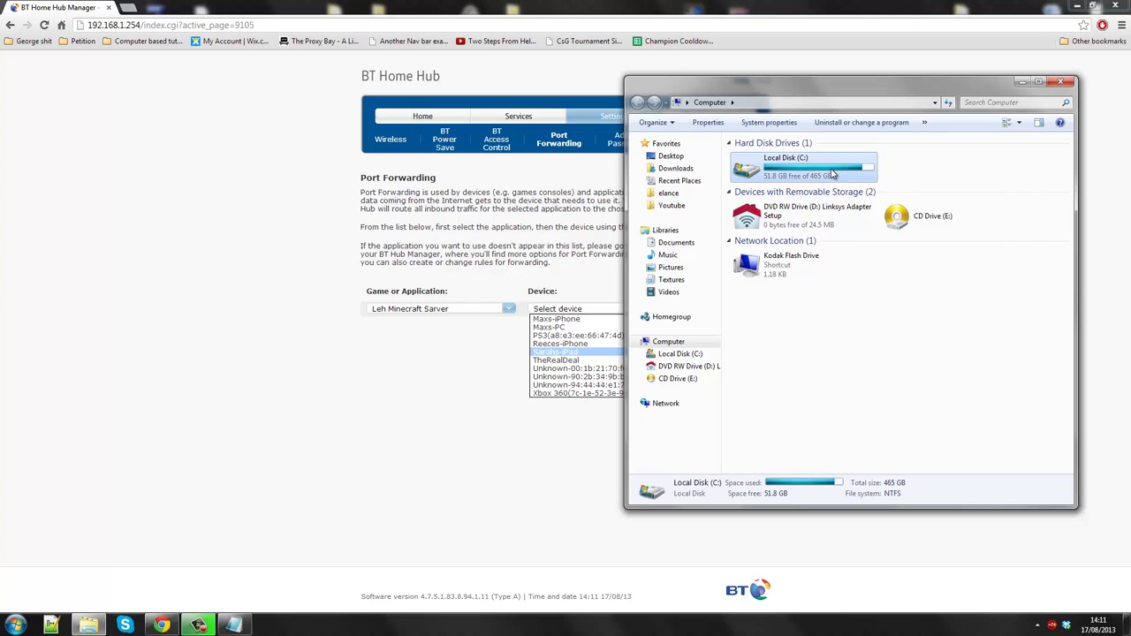
{"action": "right_click", "coordinate": [831, 174]}
{"action": "left_click", "coordinate": [900, 390]}
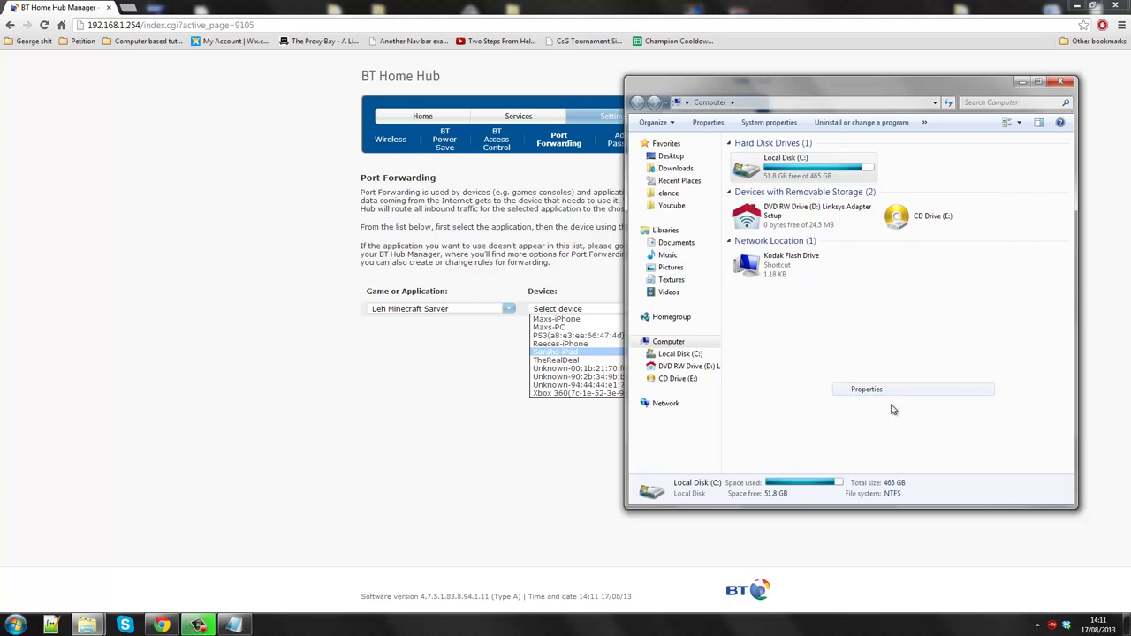
{"action": "left_click", "coordinate": [884, 207]}
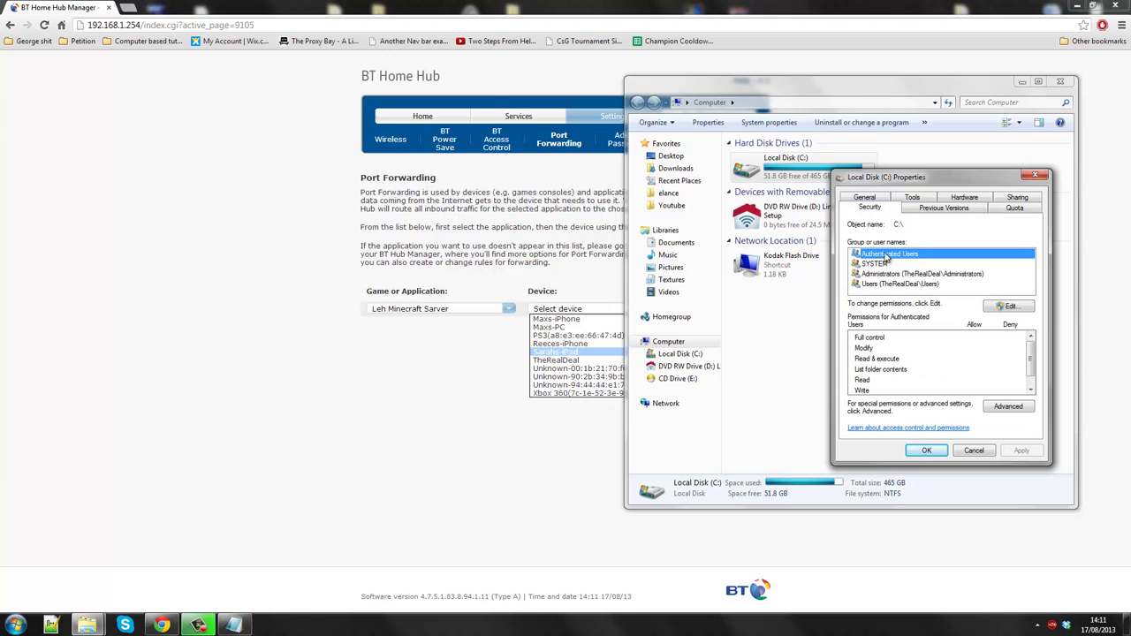
{"action": "left_click", "coordinate": [881, 274]}
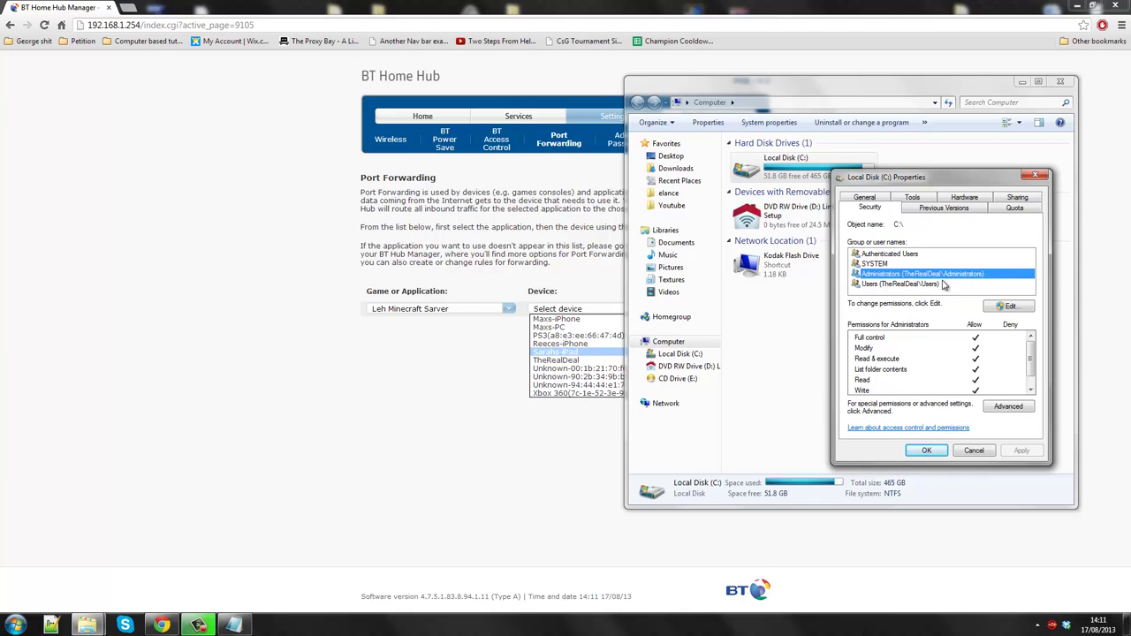
{"action": "left_click", "coordinate": [942, 282]}
{"action": "left_click", "coordinate": [938, 278]}
{"action": "left_click", "coordinate": [972, 451]}
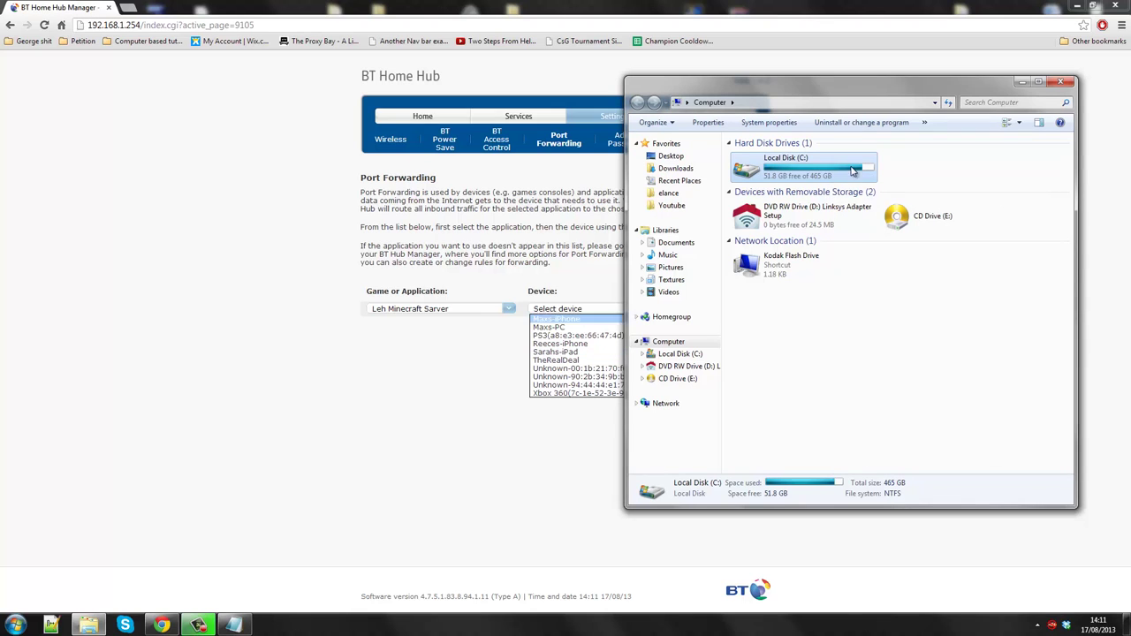
- Forward Leh Minecraft Sarver to the device TheRealDeal
{"action": "left_click", "coordinate": [541, 432]}
{"action": "left_click", "coordinate": [583, 308]}
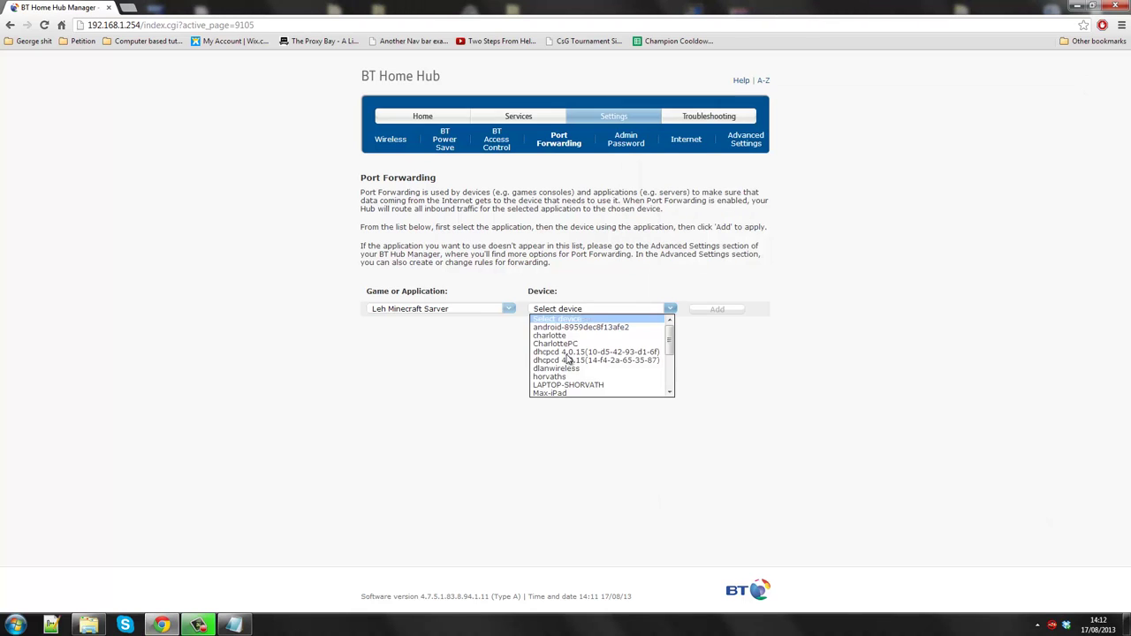
{"action": "left_click", "coordinate": [570, 367]}
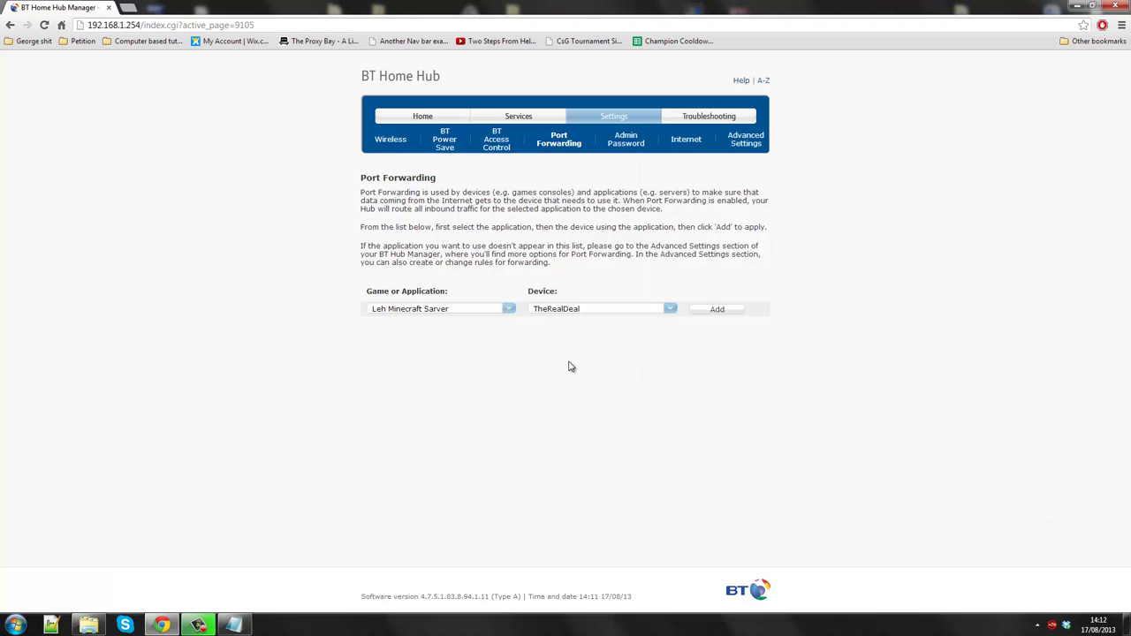
{"action": "left_click", "coordinate": [718, 311]}
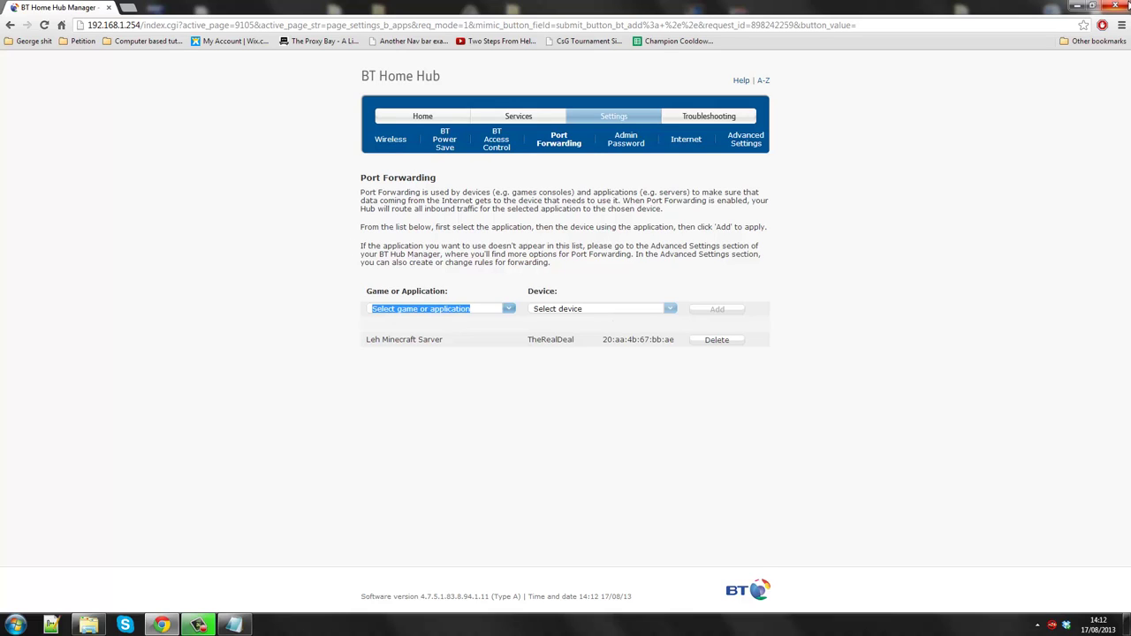
- Minimize Chrome, close the Computer window and select the IP and port notes
{"action": "left_click", "coordinate": [1076, 6]}
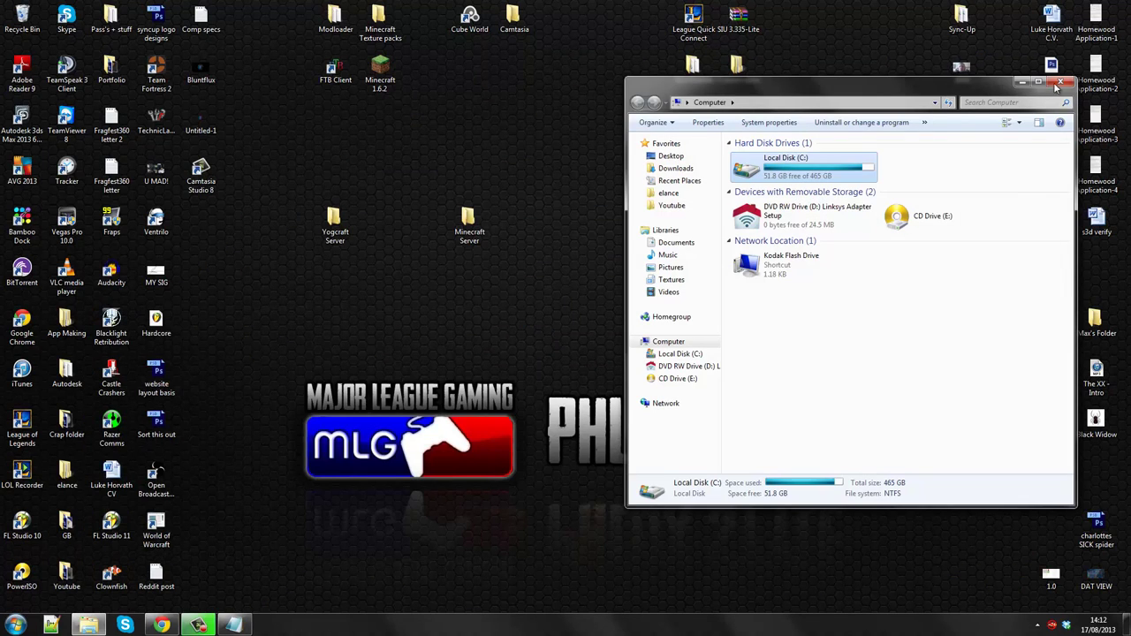
{"action": "left_click", "coordinate": [1059, 83]}
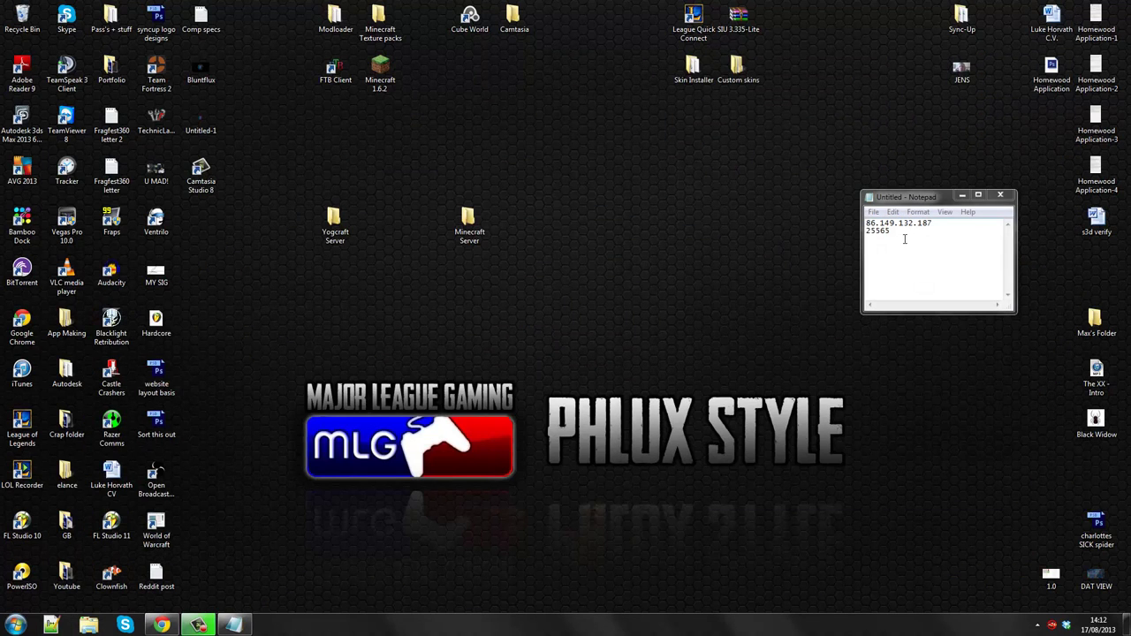
{"action": "left_click_drag", "start_coordinate": [904, 239], "coordinate": [864, 224]}
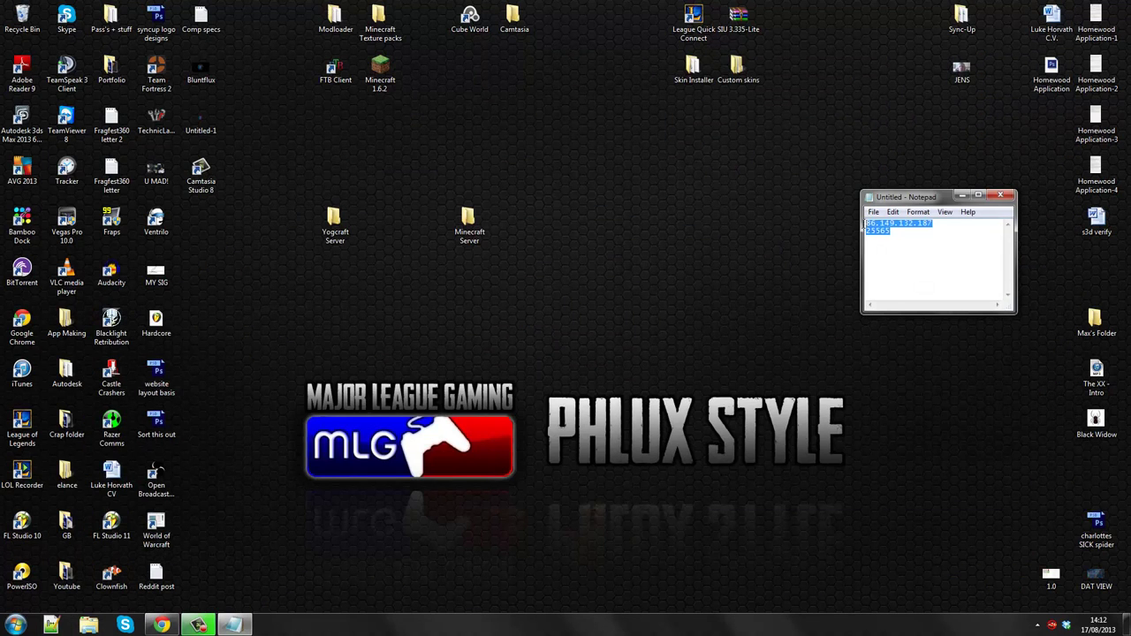
- Run Server Start Button from the Minecraft Server folder, allowing the unverified program
{"action": "left_click", "coordinate": [941, 266]}
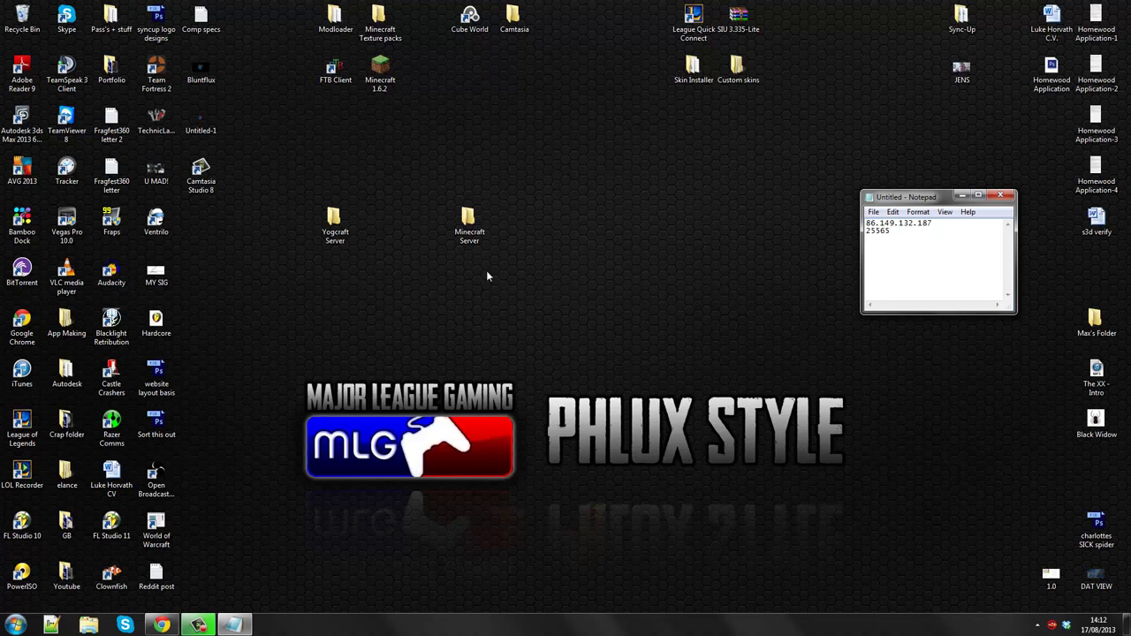
{"action": "double_click", "coordinate": [471, 224]}
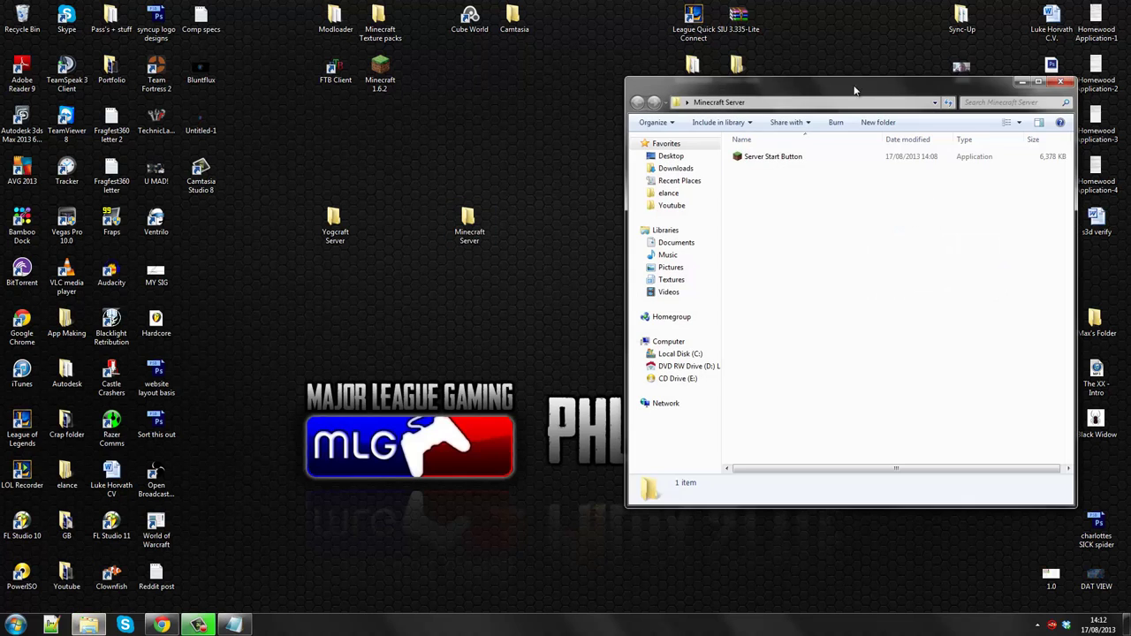
{"action": "left_click_drag", "start_coordinate": [855, 90], "coordinate": [466, 102]}
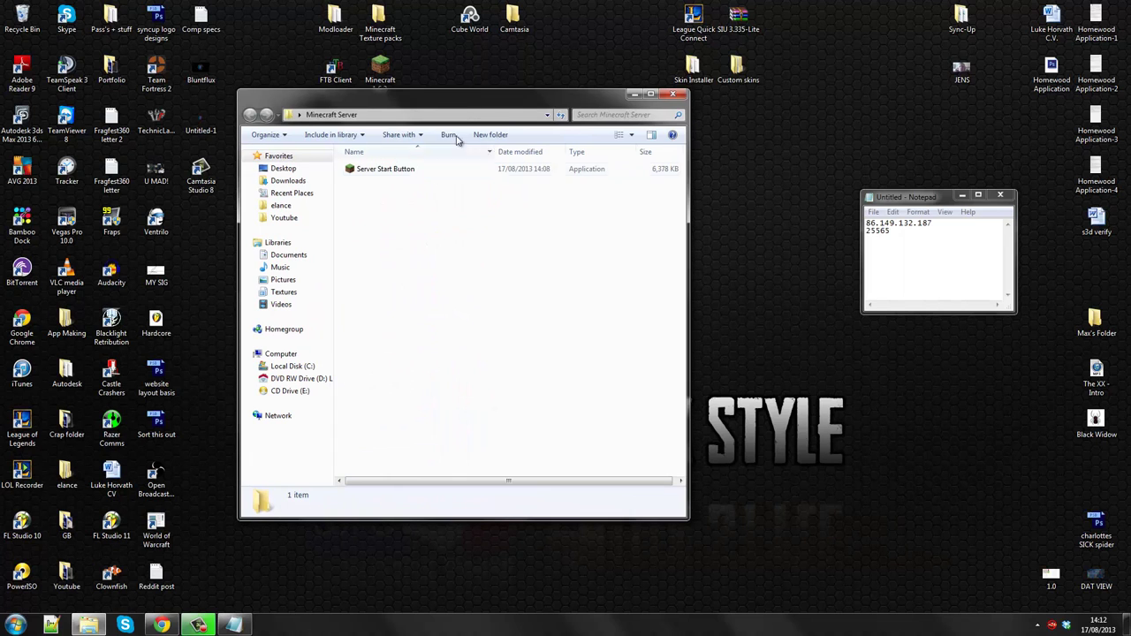
{"action": "double_click", "coordinate": [388, 169]}
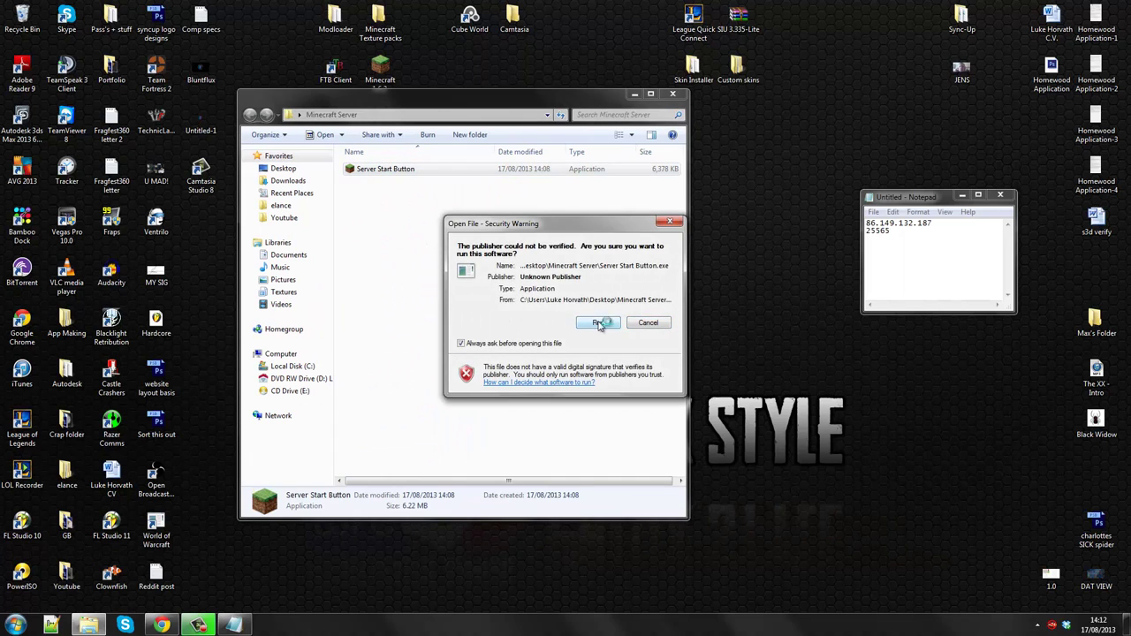
{"action": "left_click", "coordinate": [598, 323]}
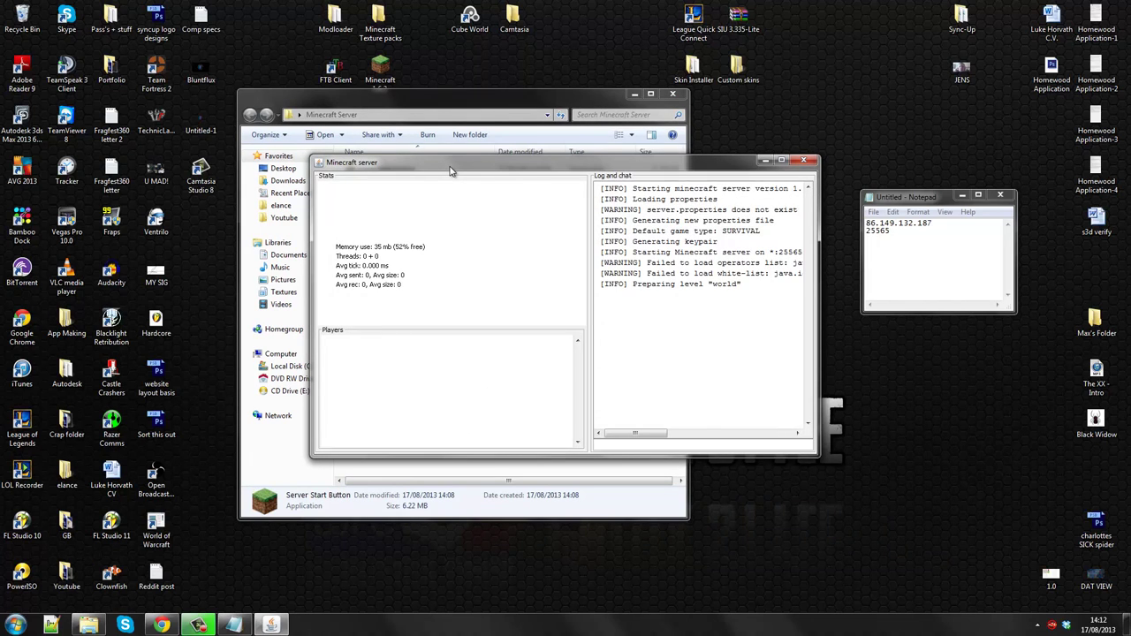
- Arrange the server and folder windows so the notes stay visible
{"action": "left_click_drag", "start_coordinate": [450, 168], "coordinate": [520, 253]}
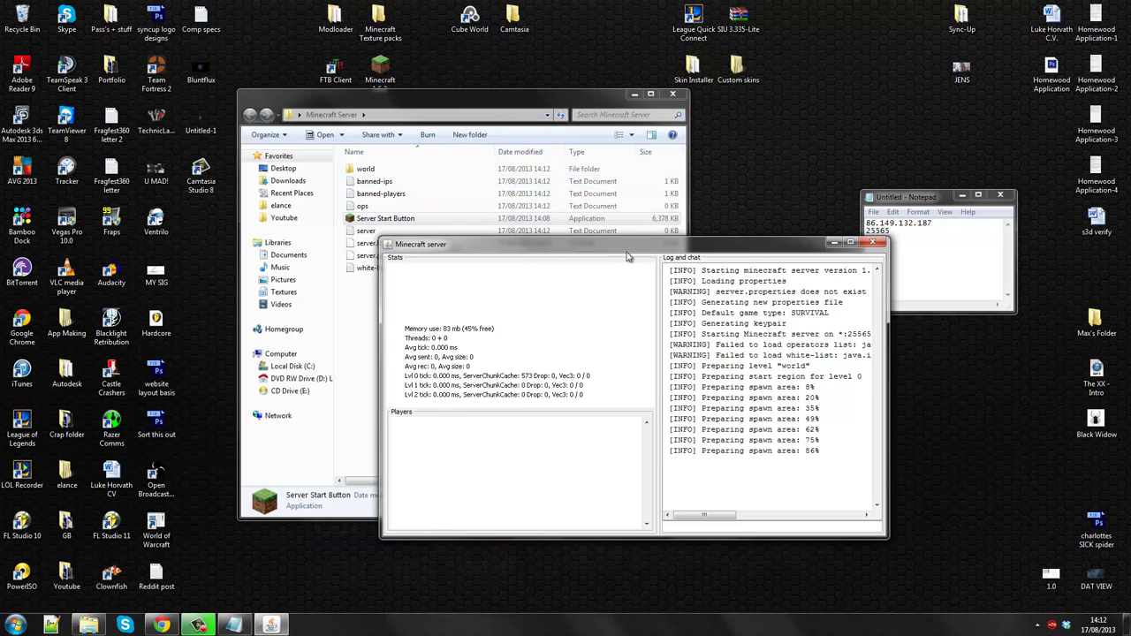
{"action": "left_click_drag", "start_coordinate": [572, 250], "coordinate": [755, 277]}
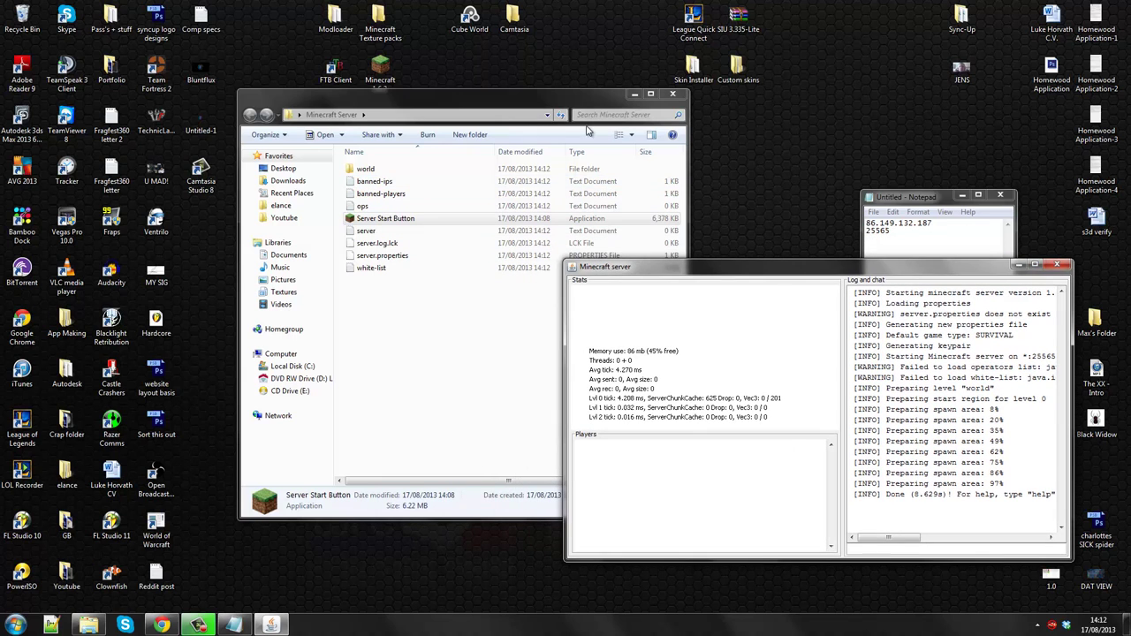
{"action": "left_click_drag", "start_coordinate": [571, 107], "coordinate": [637, 112]}
- Add a player username to the ops file, close it, and bring the server window forward
{"action": "left_click", "coordinate": [912, 515]}
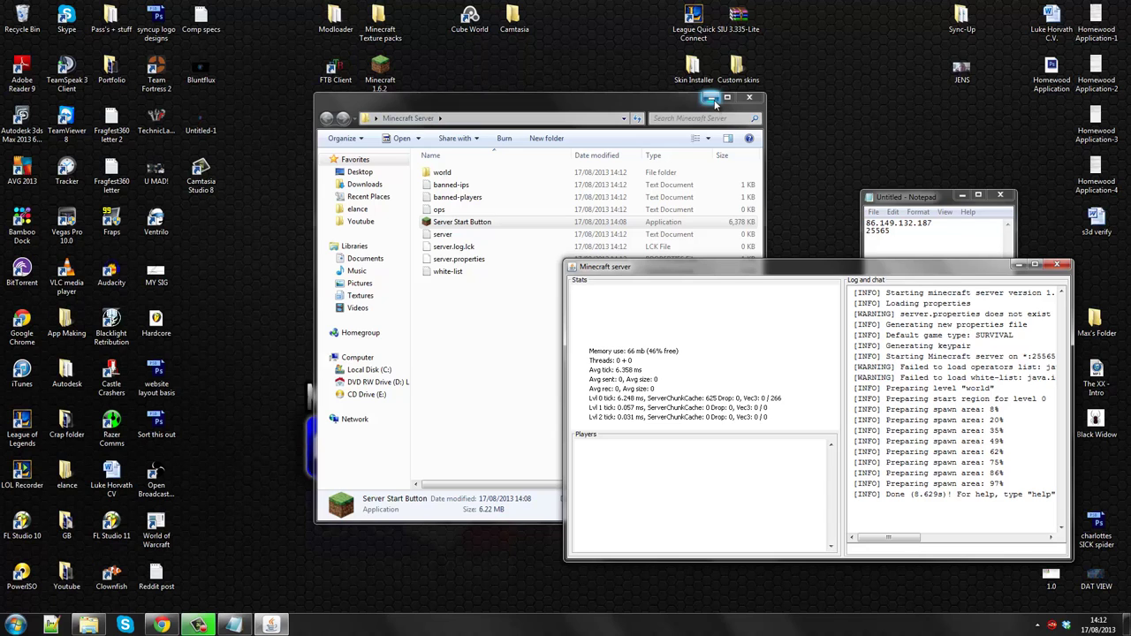
{"action": "double_click", "coordinate": [439, 209]}
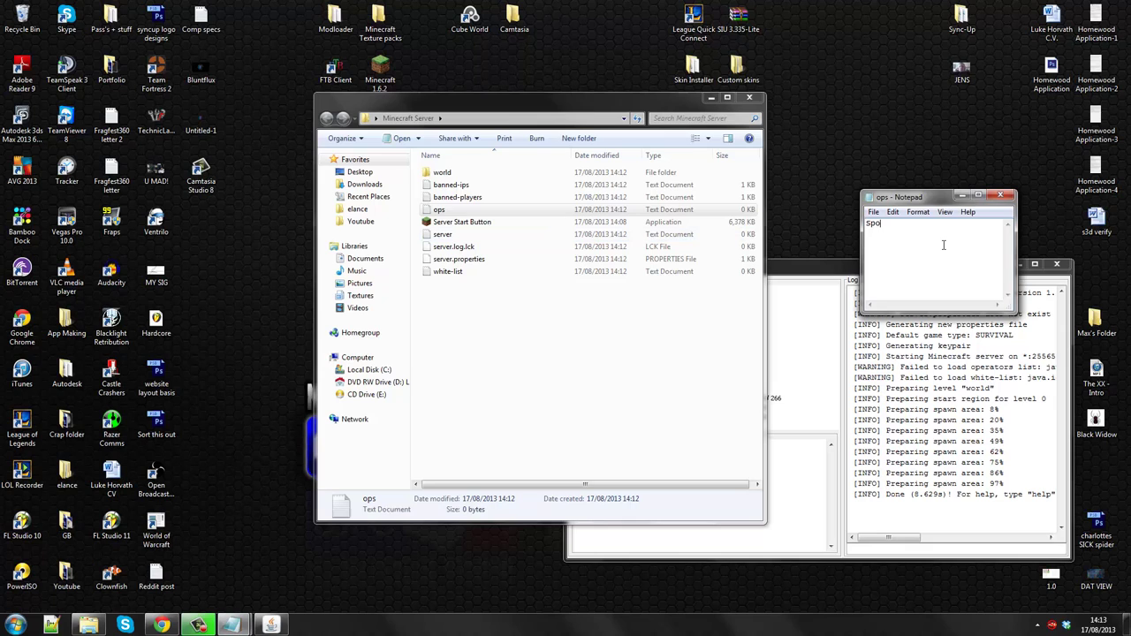
{"action": "type", "text": "SpookEU"}
{"action": "key", "text": "ctrl+a"}
{"action": "left_click", "coordinate": [999, 195]}
{"action": "left_click", "coordinate": [750, 97]}
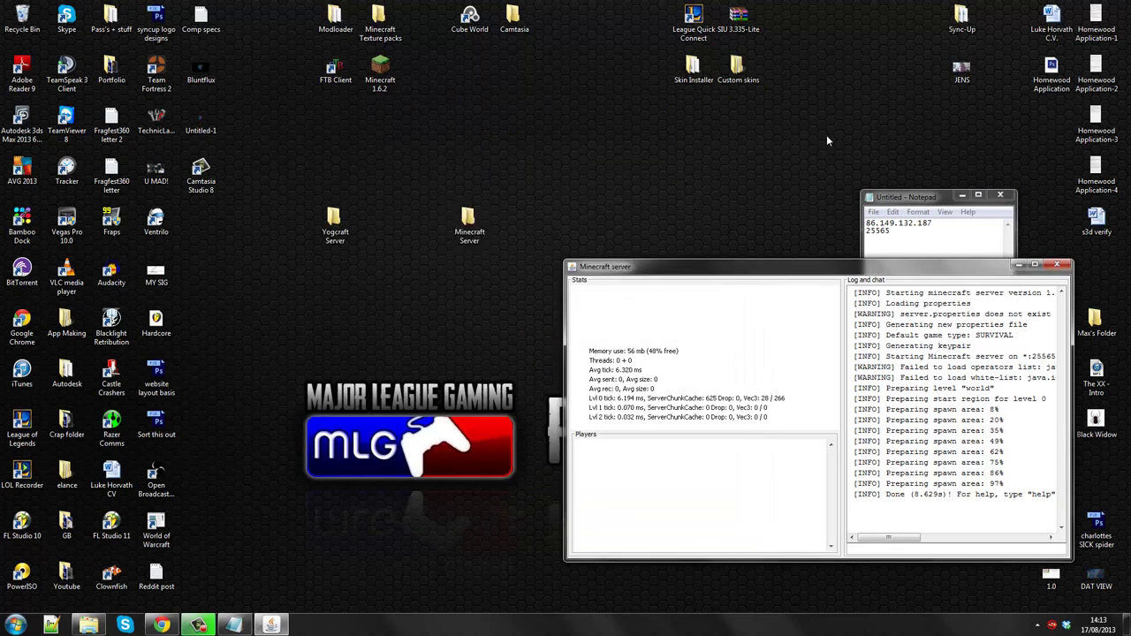
- Launch Minecraft 1.6.2, allow the launcher to run, and press Play
{"action": "double_click", "coordinate": [380, 71]}
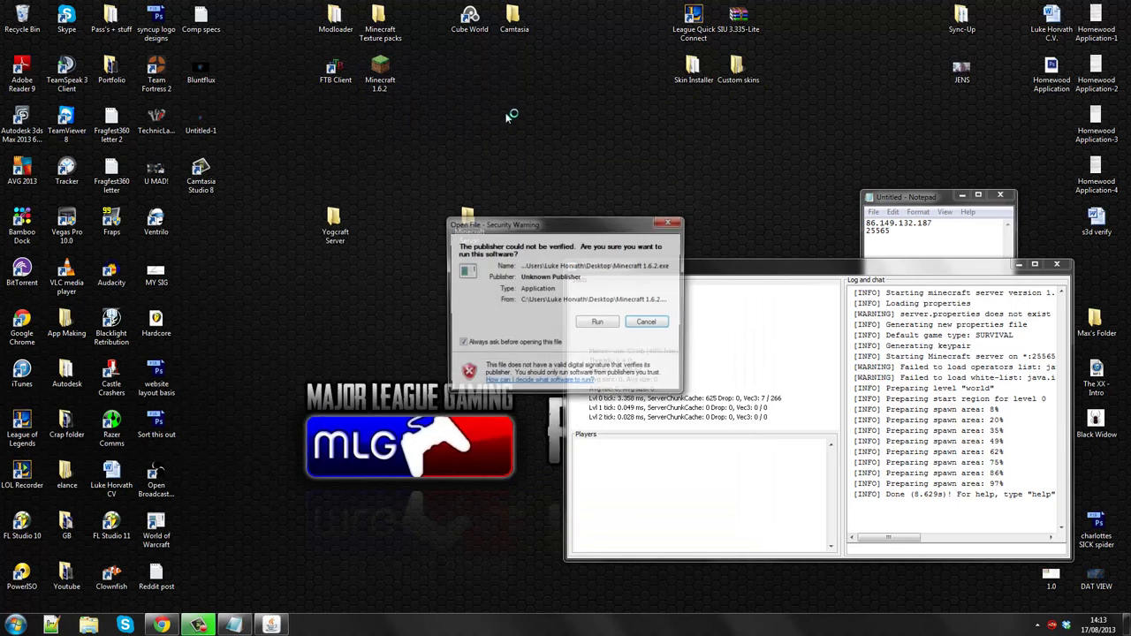
{"action": "left_click", "coordinate": [602, 322]}
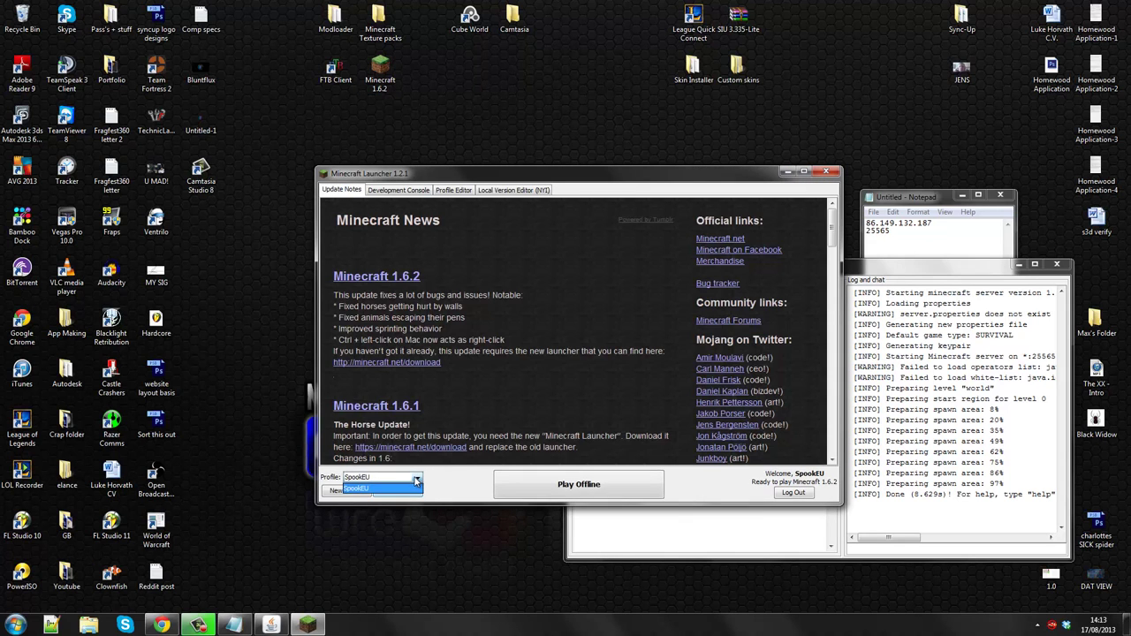
{"action": "left_click", "coordinate": [592, 491]}
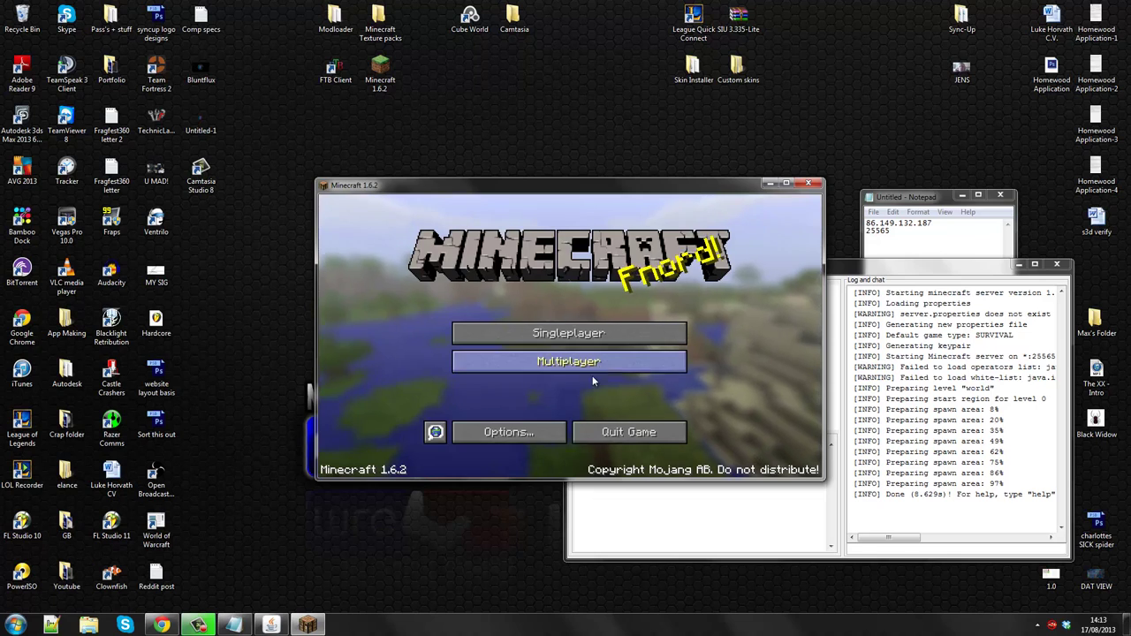
- Start a new multiplayer server entry named 'Whatever I would like'
{"action": "left_click", "coordinate": [594, 368]}
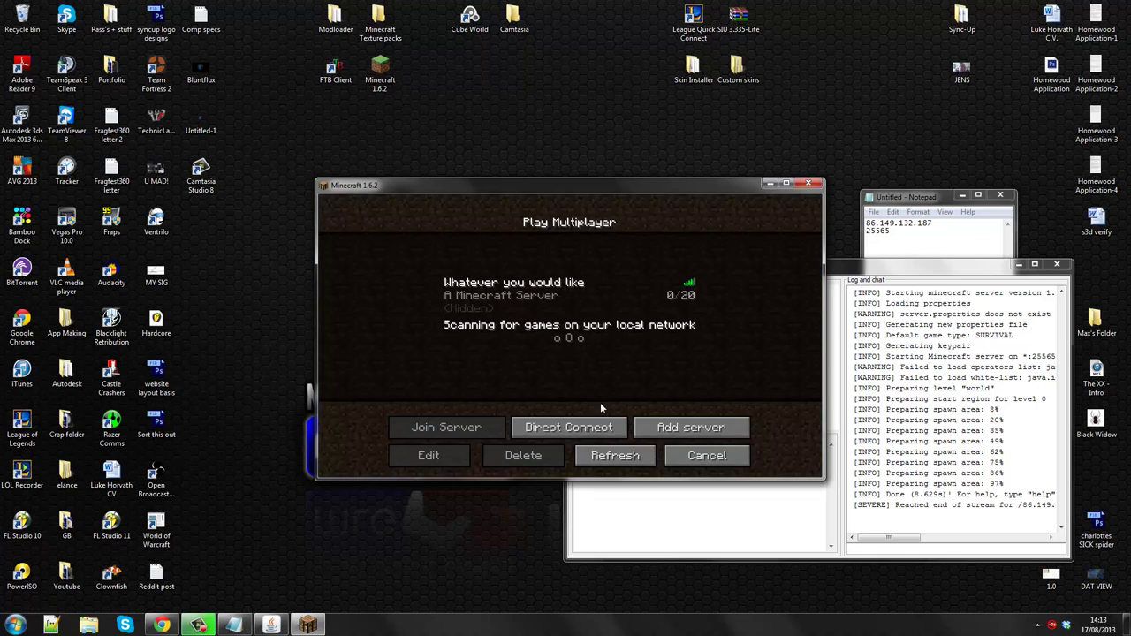
{"action": "left_click", "coordinate": [691, 427]}
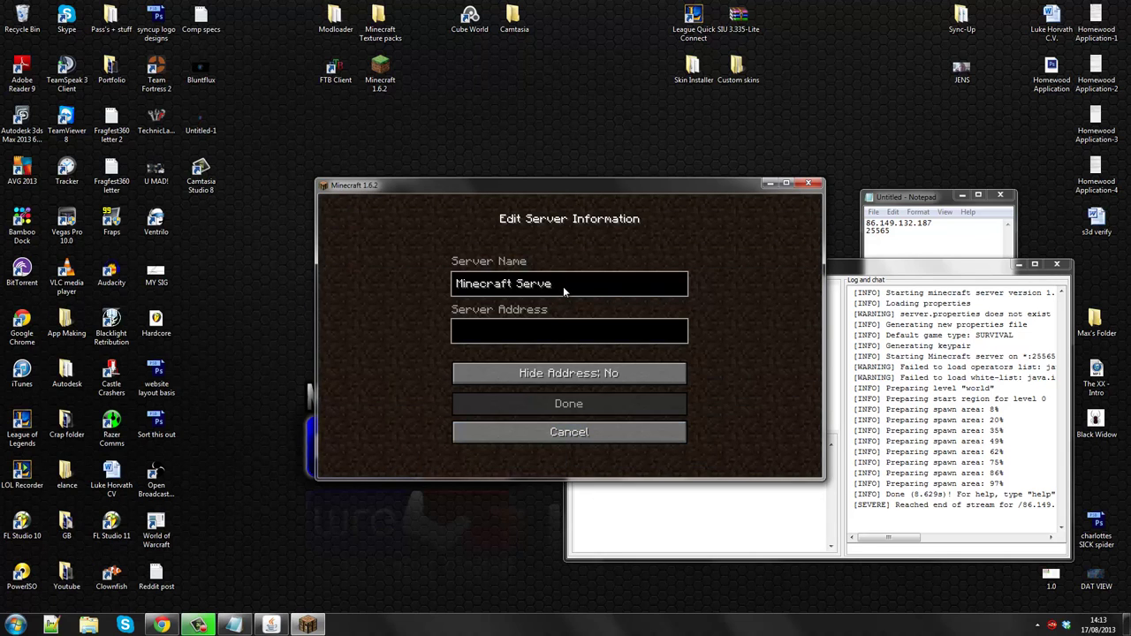
{"action": "key", "text": "BackSpace"}
{"action": "key", "text": "BackSpace"}
{"action": "key", "text": "BackSpace"}
{"action": "key", "text": "BackSpace"}
{"action": "key", "text": "BackSpace"}
{"action": "key", "text": "BackSpace"}
{"action": "key", "text": "BackSpace"}
{"action": "key", "text": "BackSpace"}
{"action": "key", "text": "BackSpace"}
{"action": "key", "text": "BackSpace"}
{"action": "key", "text": "BackSpace"}
{"action": "key", "text": "BackSpace"}
{"action": "key", "text": "BackSpace"}
{"action": "key", "text": "BackSpace"}
{"action": "key", "text": "BackSpace"}
{"action": "type", "text": "Whatever I would like to call it"}
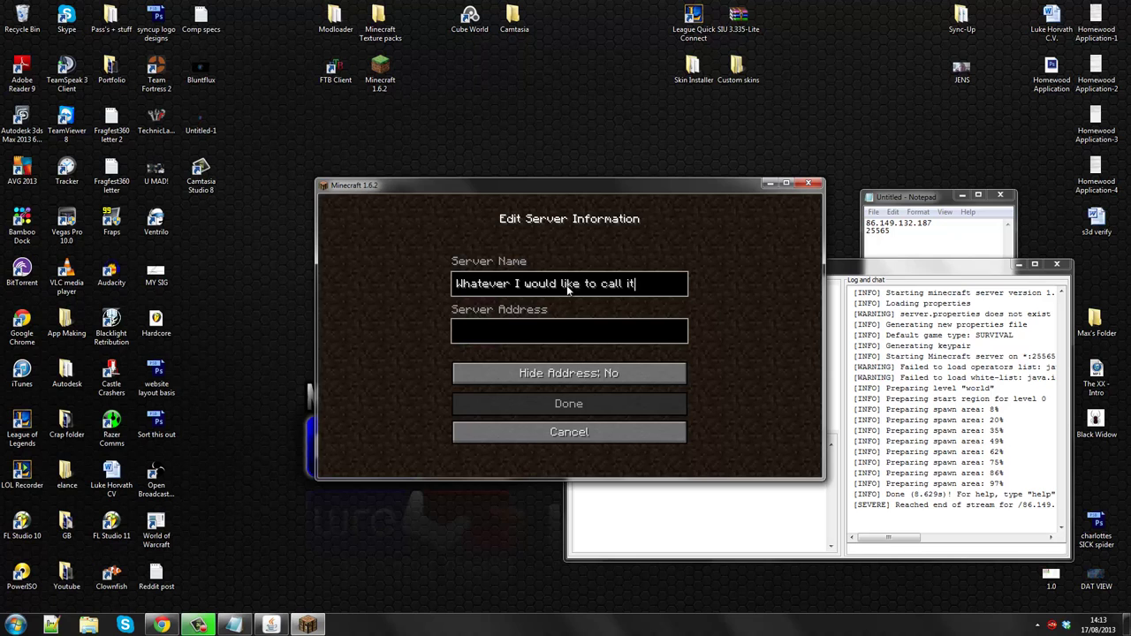
- Set the address to the public IP with port 25565, hide it, and save
{"action": "left_click_drag", "start_coordinate": [907, 196], "coordinate": [247, 377]}
{"action": "key", "text": "ctrl+c"}
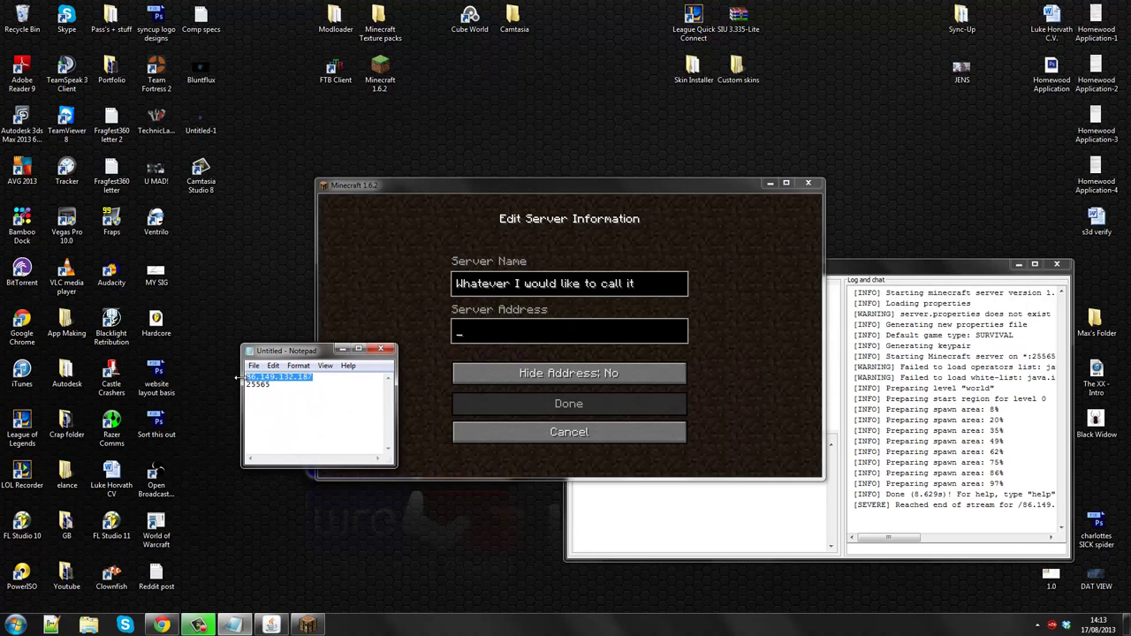
{"action": "left_click", "coordinate": [484, 338]}
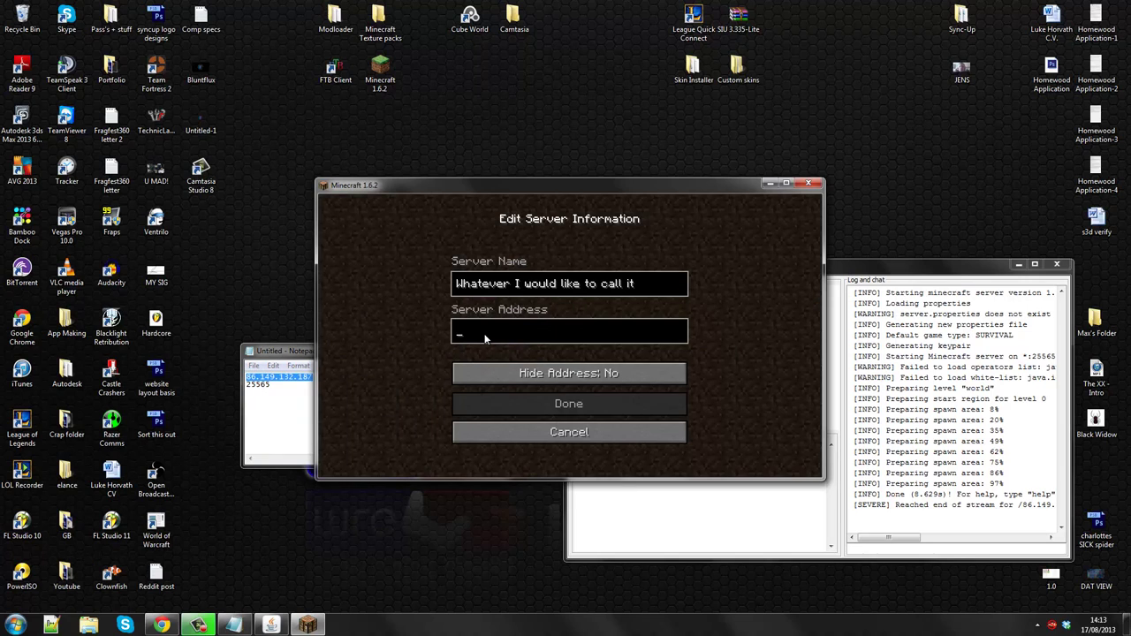
{"action": "key", "text": "ctrl+v"}
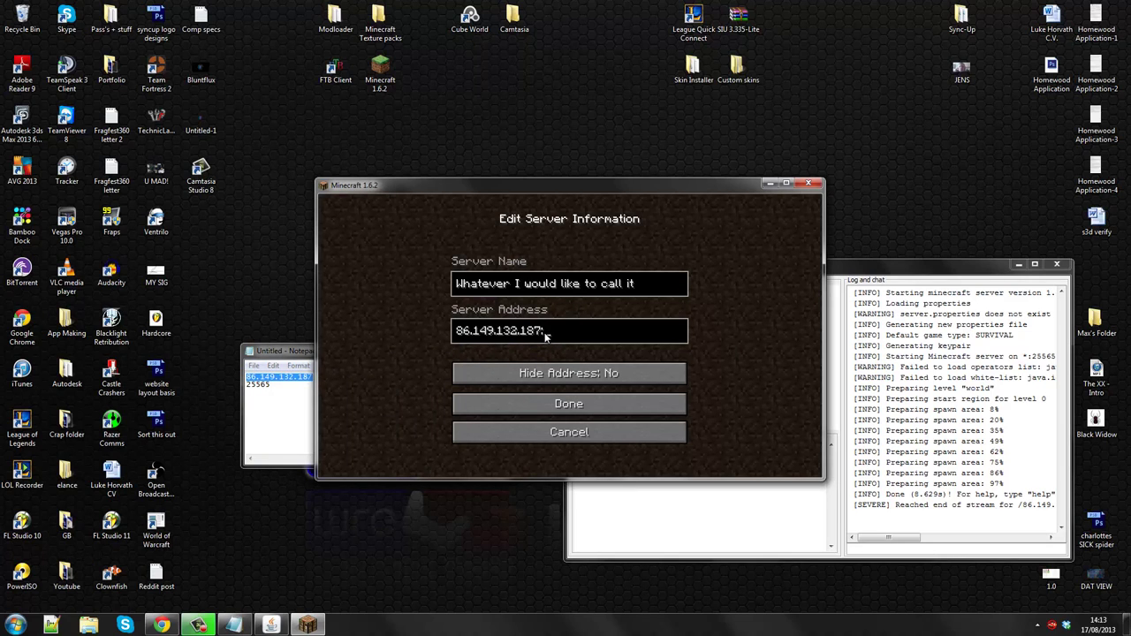
{"action": "left_click_drag", "start_coordinate": [278, 386], "coordinate": [249, 387]}
{"action": "key", "text": "ctrl+c"}
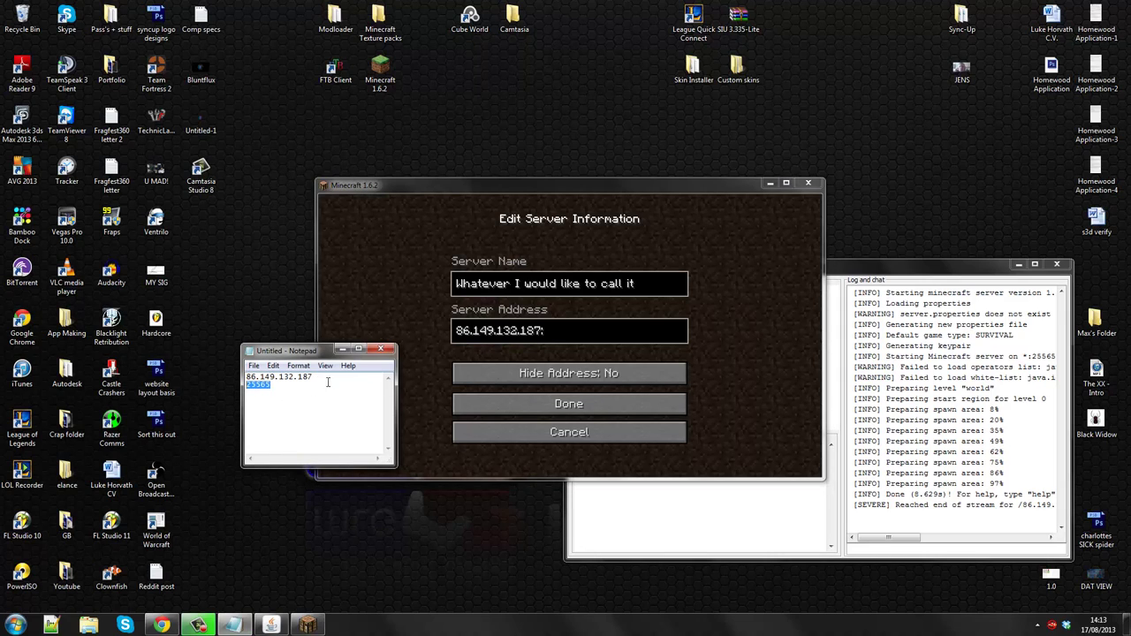
{"action": "left_click", "coordinate": [603, 331]}
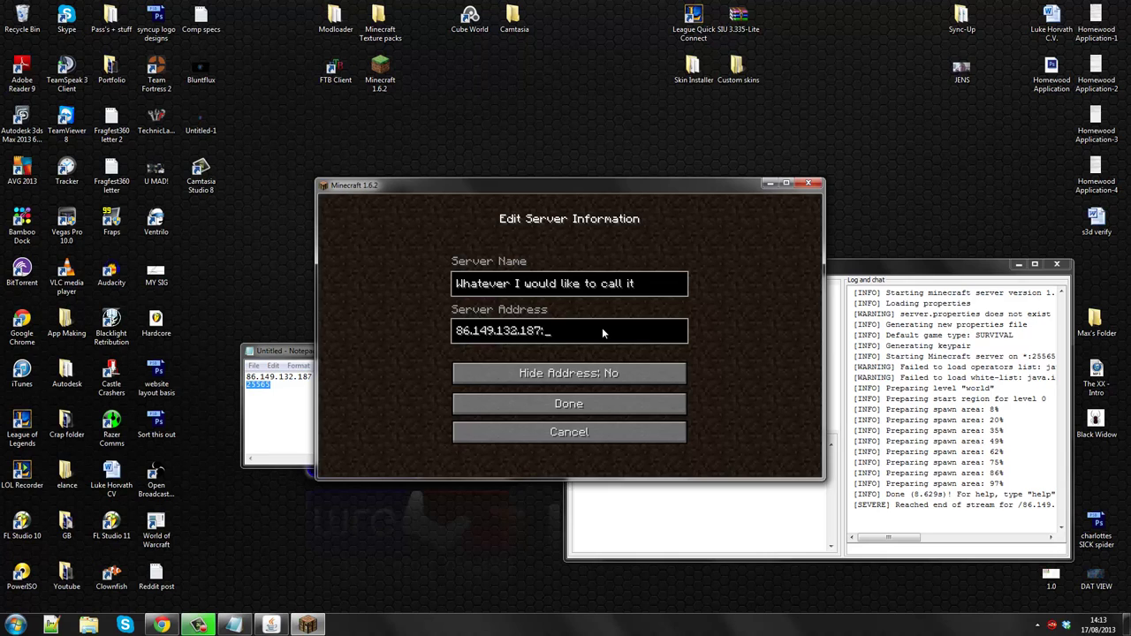
{"action": "key", "text": "ctrl+v"}
{"action": "left_click", "coordinate": [610, 373]}
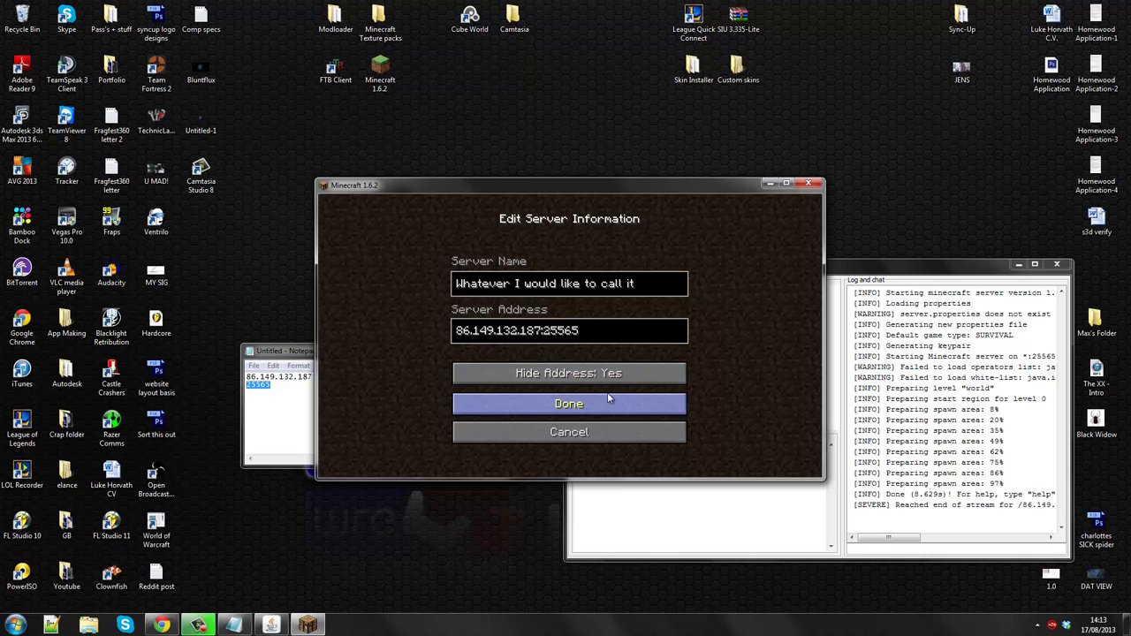
{"action": "left_click", "coordinate": [607, 395]}
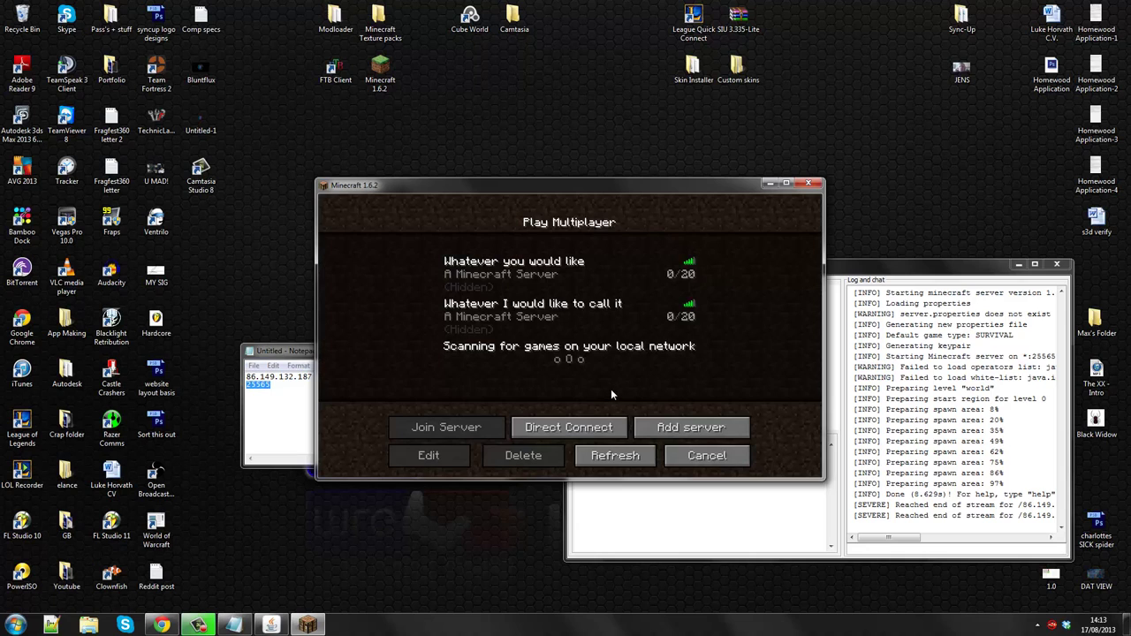
- Delete the old 'Whatever you would like' entry and join the remaining server
{"action": "left_click", "coordinate": [574, 305]}
{"action": "left_click", "coordinate": [575, 278]}
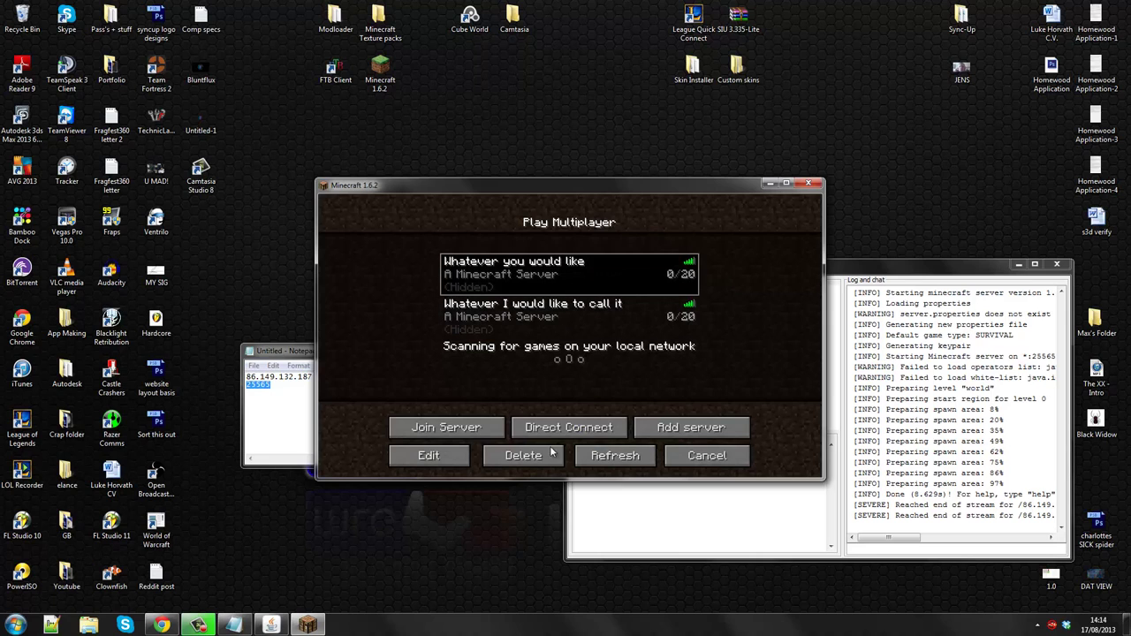
{"action": "left_click", "coordinate": [550, 455]}
{"action": "left_click", "coordinate": [537, 368]}
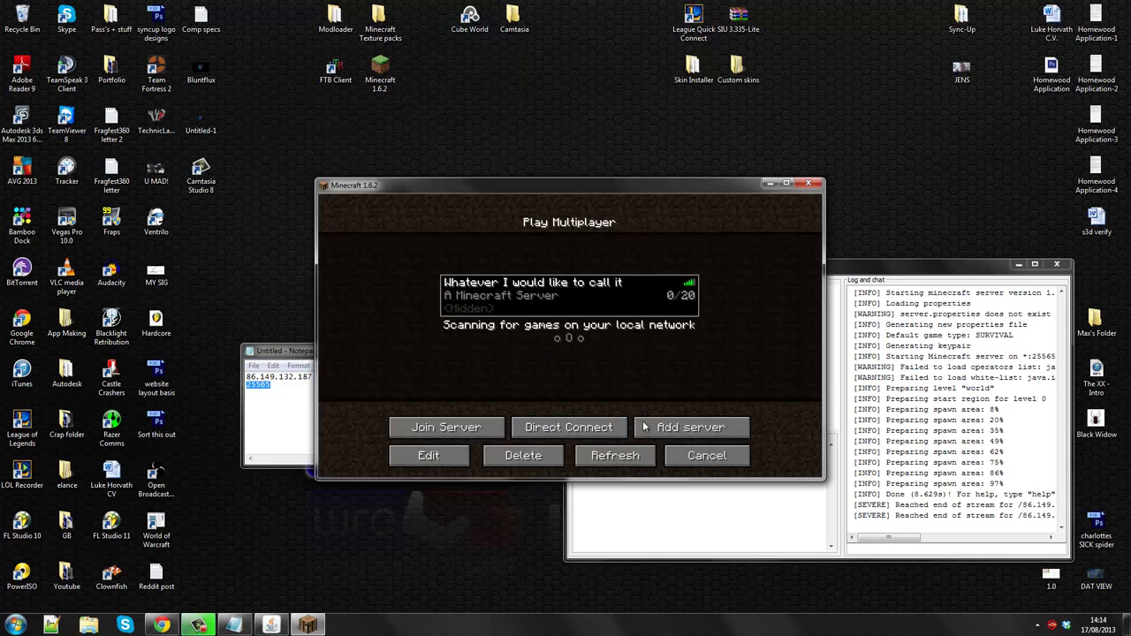
{"action": "left_click", "coordinate": [457, 428]}
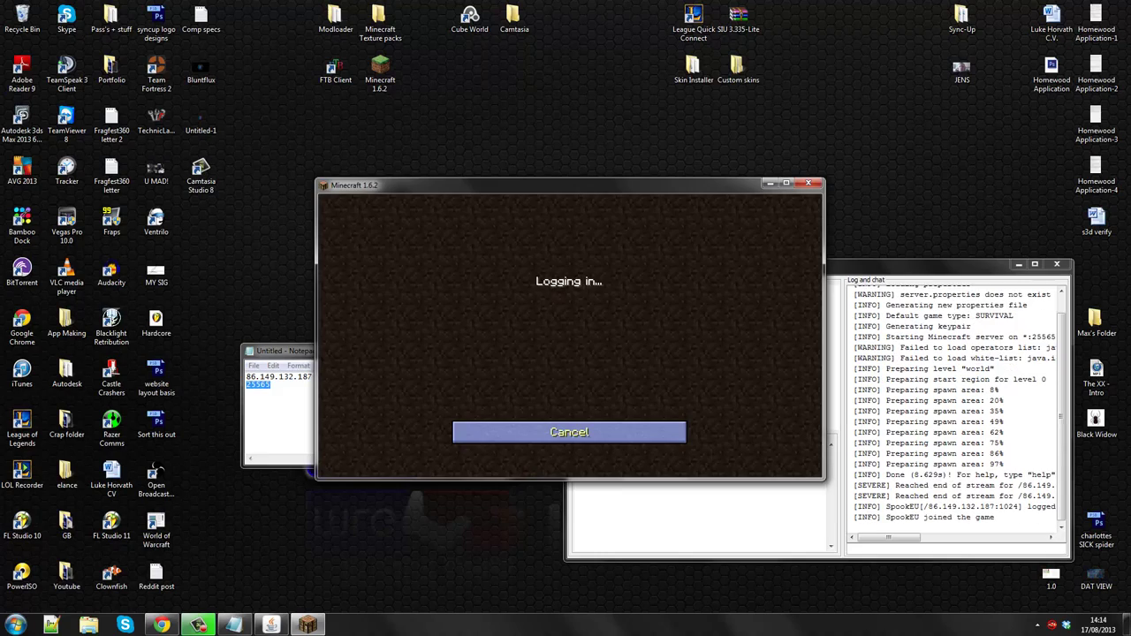
- Break the snow block in front and check the inventory
{"action": "mouse_move", "coordinate": [569, 335]}
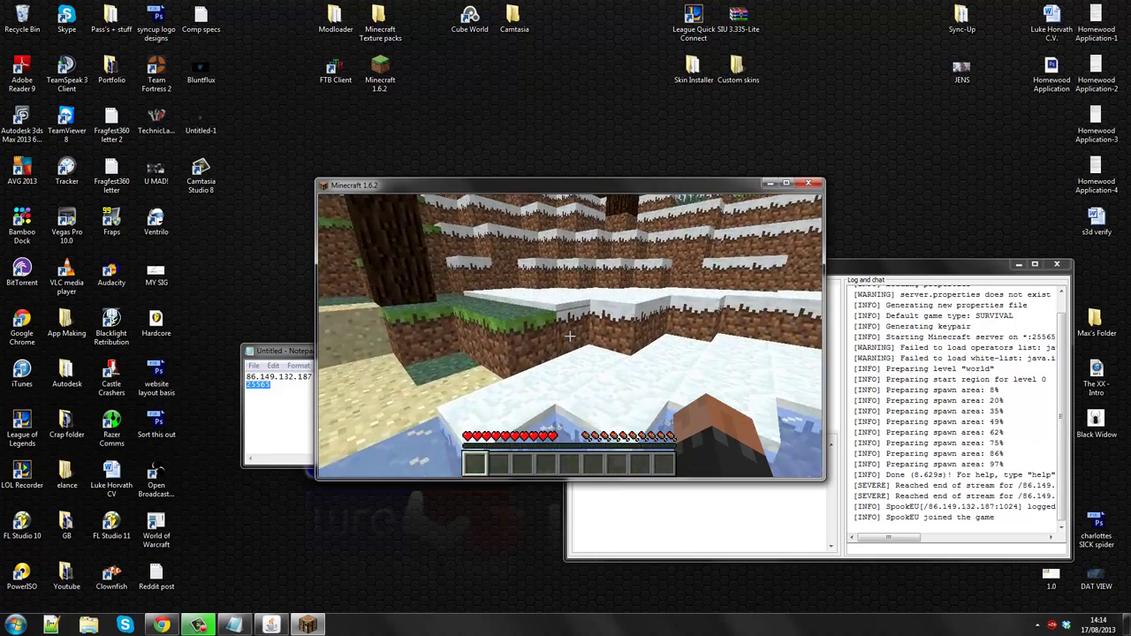
{"action": "left_click", "coordinate": [569, 336]}
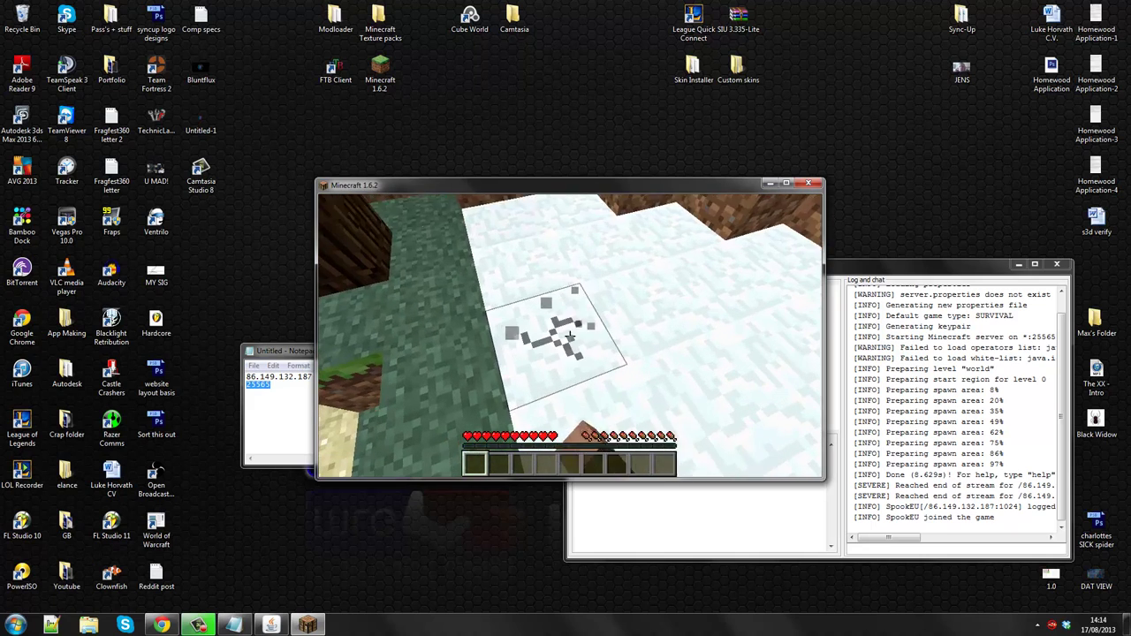
{"action": "mouse_move", "coordinate": [569, 335]}
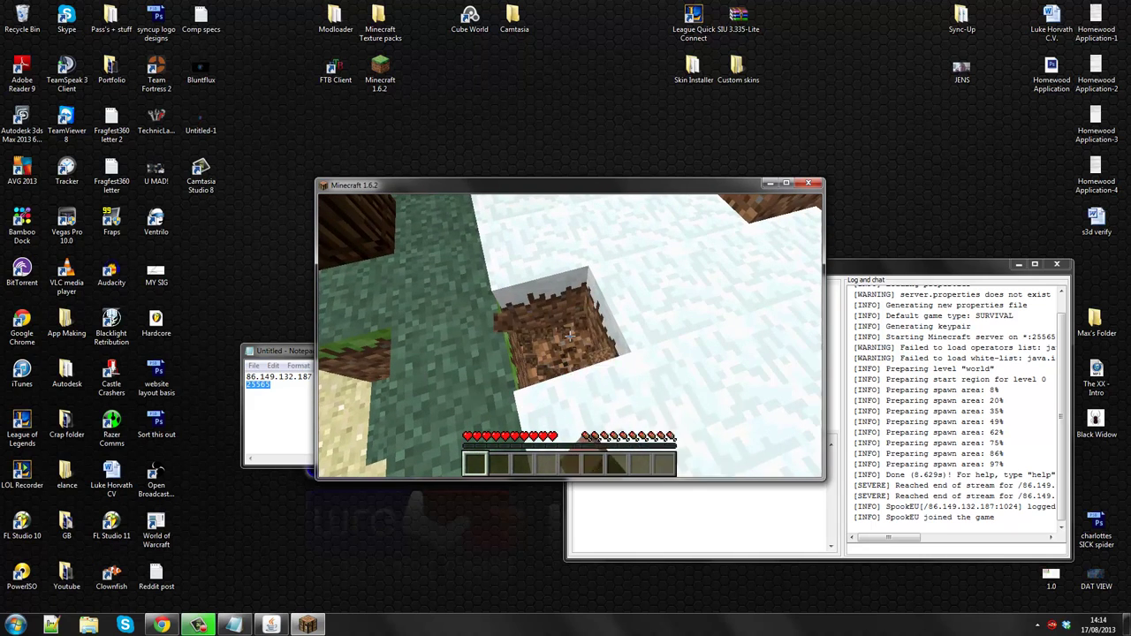
{"action": "key", "text": "e"}
{"action": "key", "text": "e"}
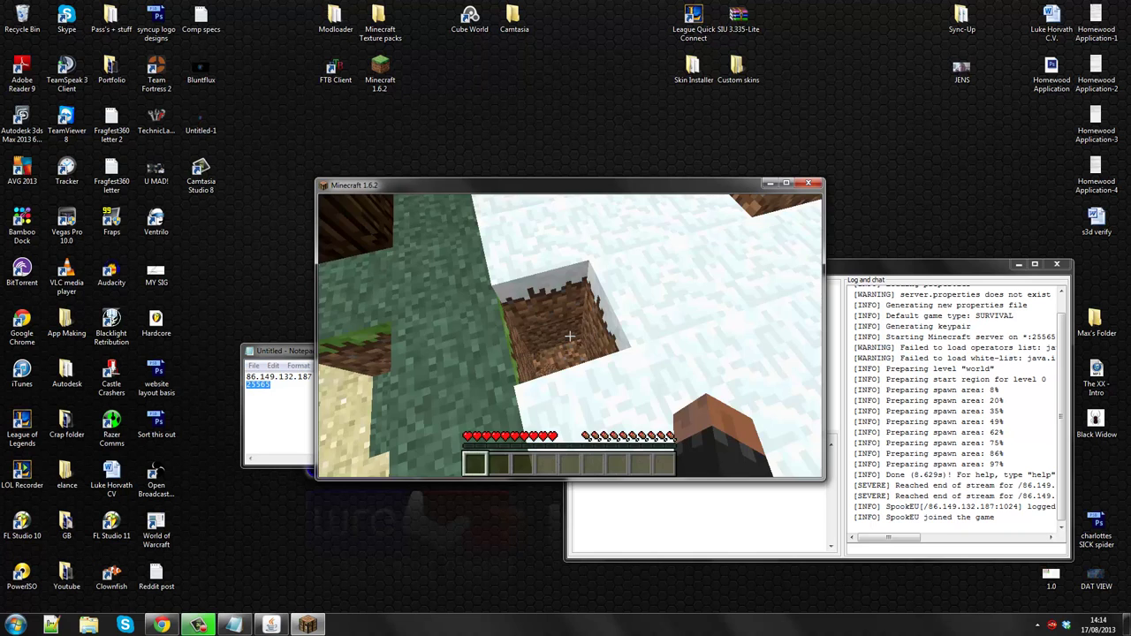
{"action": "key", "text": "e"}
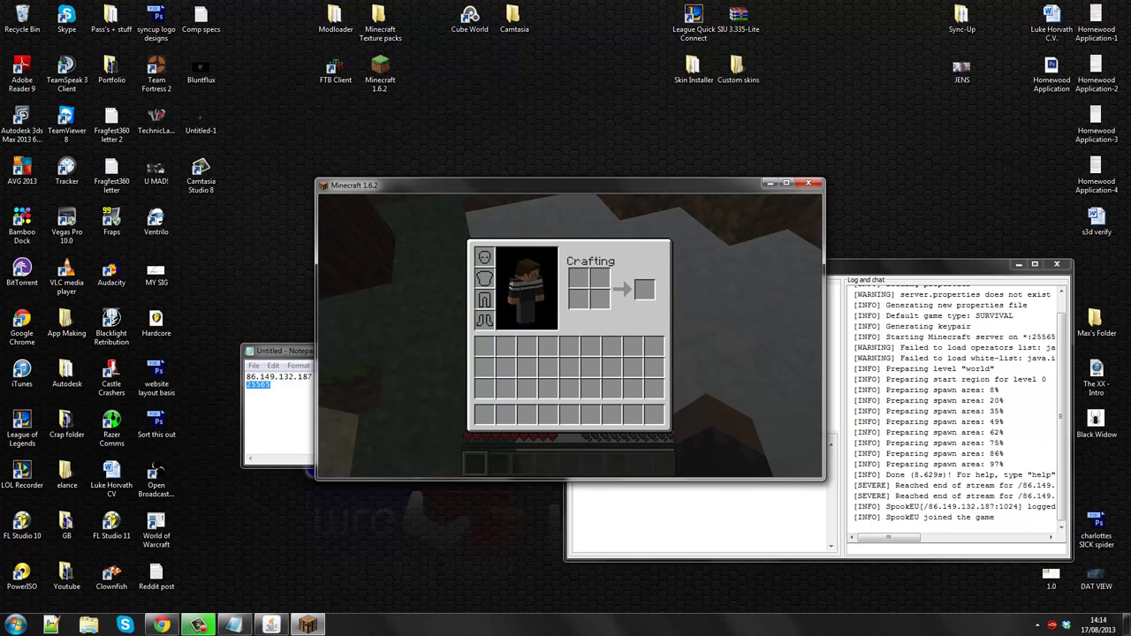
{"action": "key", "text": "e"}
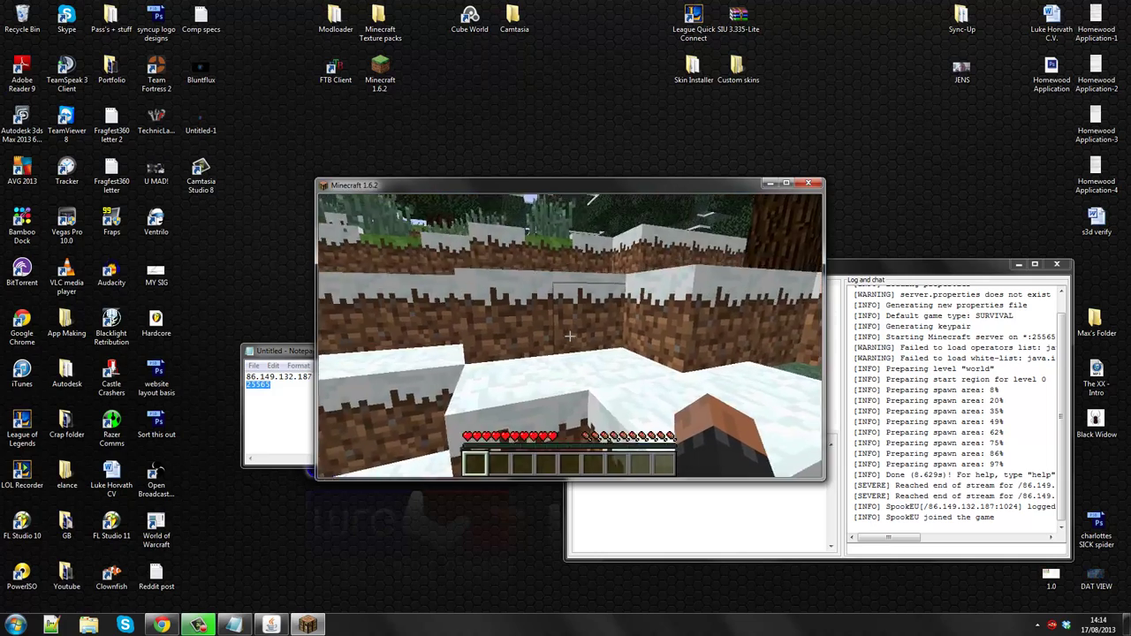
- Pause the game and maximize the server window to read the login log
{"action": "key", "text": "alt+Tab"}
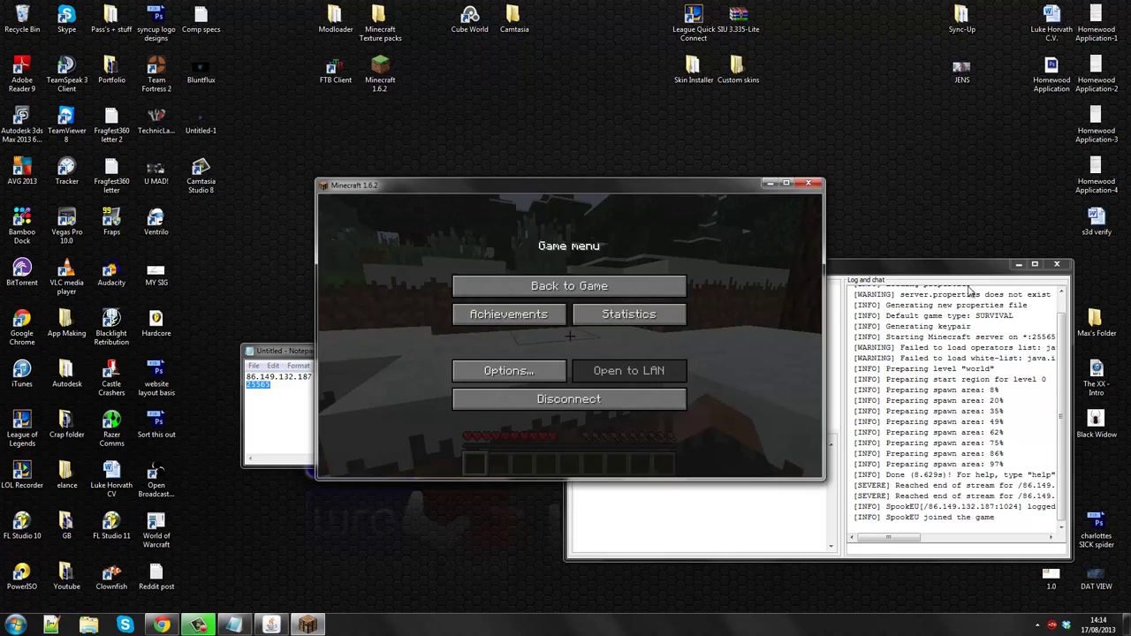
{"action": "key", "text": "alt+Tab"}
{"action": "double_click", "coordinate": [783, 264]}
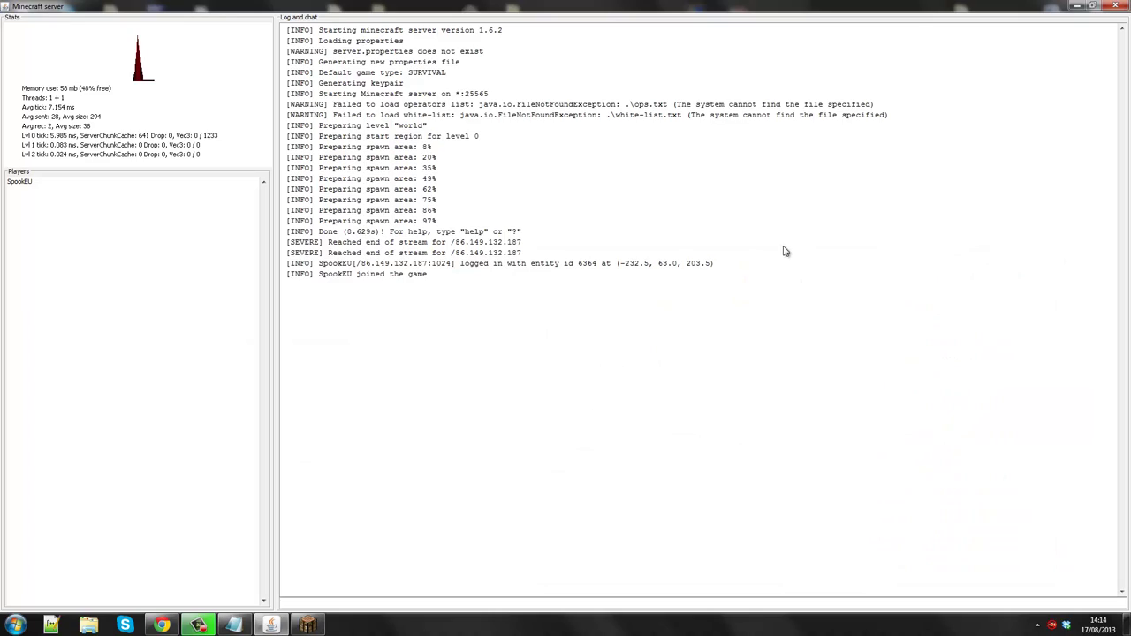
- Restore the server window to normal size and reposition it beside the paused game
{"action": "left_click", "coordinate": [1092, 5]}
{"action": "left_click_drag", "start_coordinate": [667, 272], "coordinate": [648, 263]}
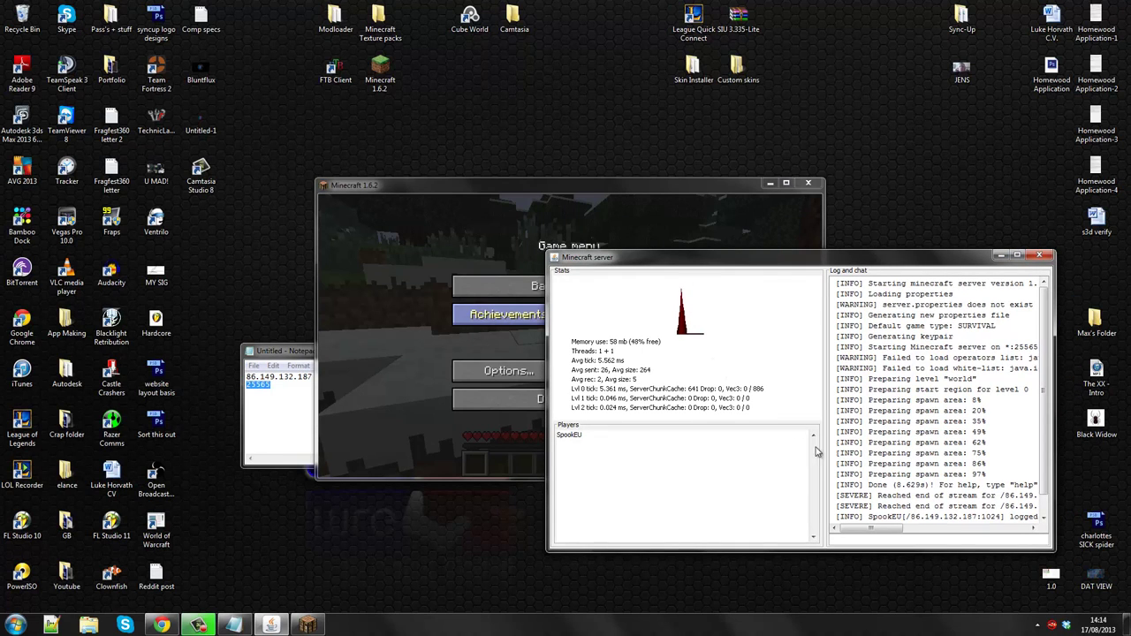
{"action": "left_click_drag", "start_coordinate": [1042, 449], "coordinate": [1039, 497]}
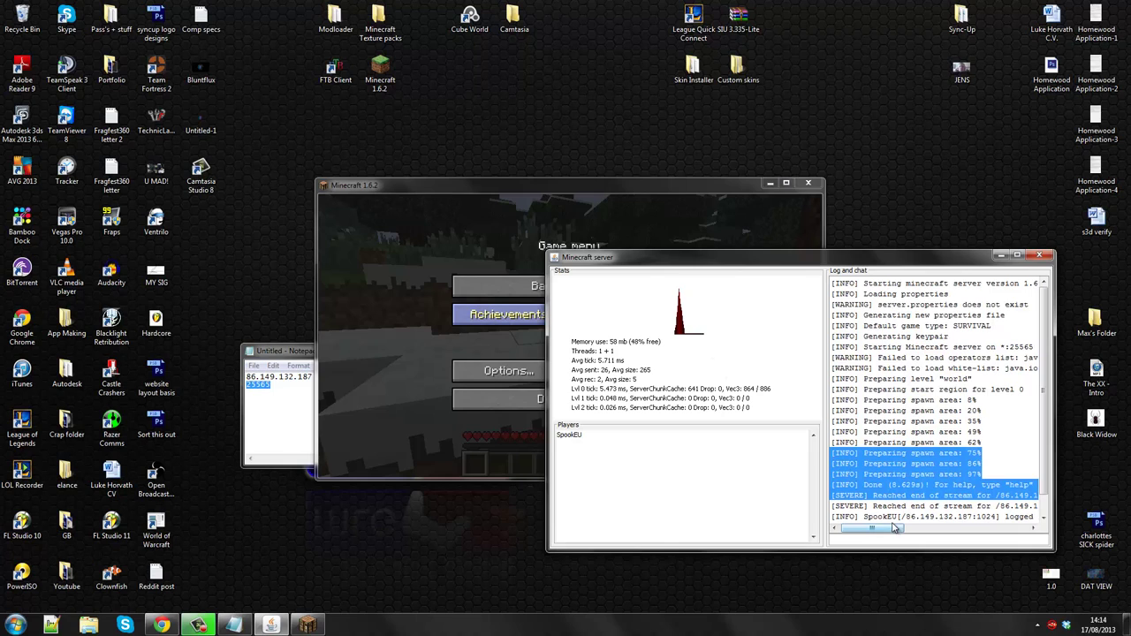